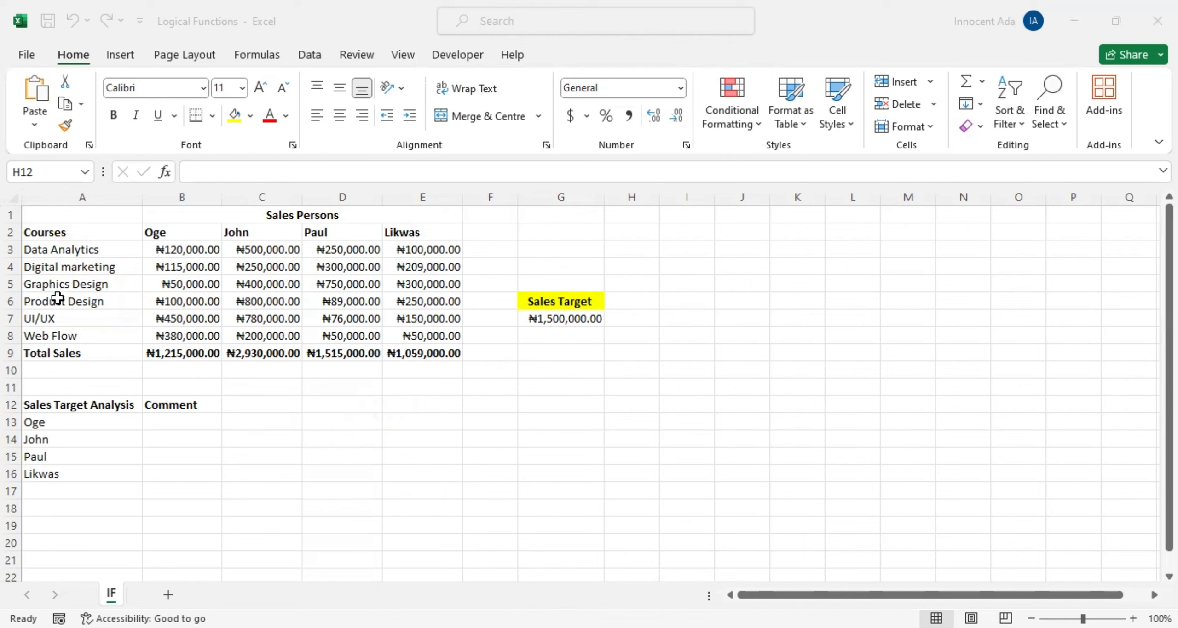
Step: Examine the course list, the sales figures for each salesperson and the sales target
left_click_drag(65, 232, 54, 338)
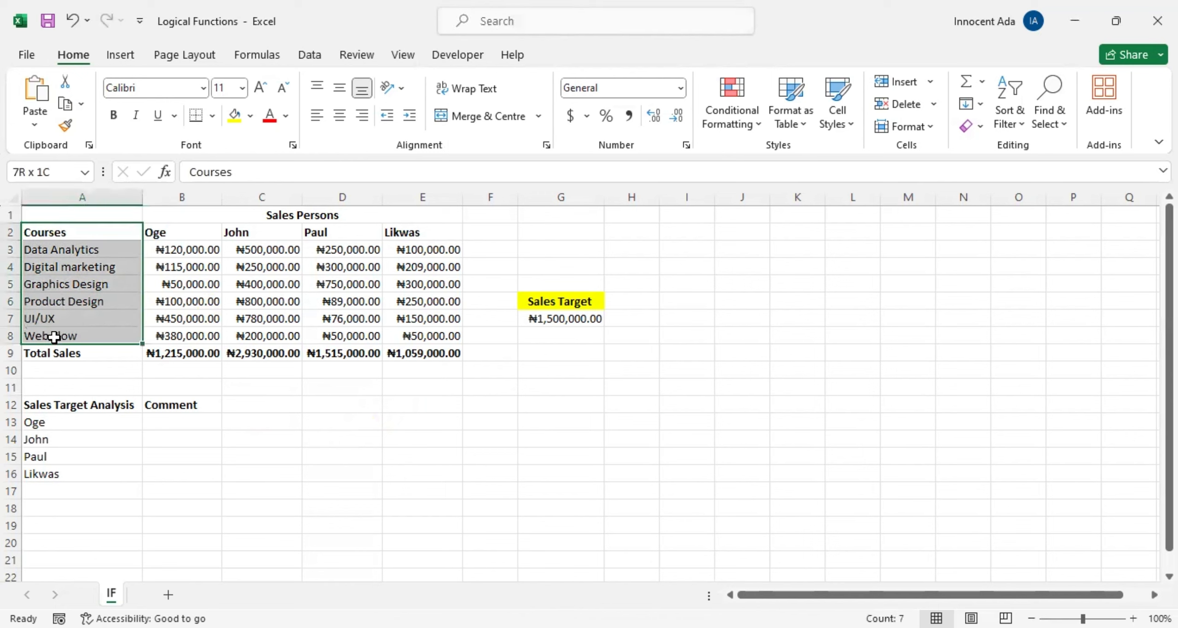
left_click(184, 234)
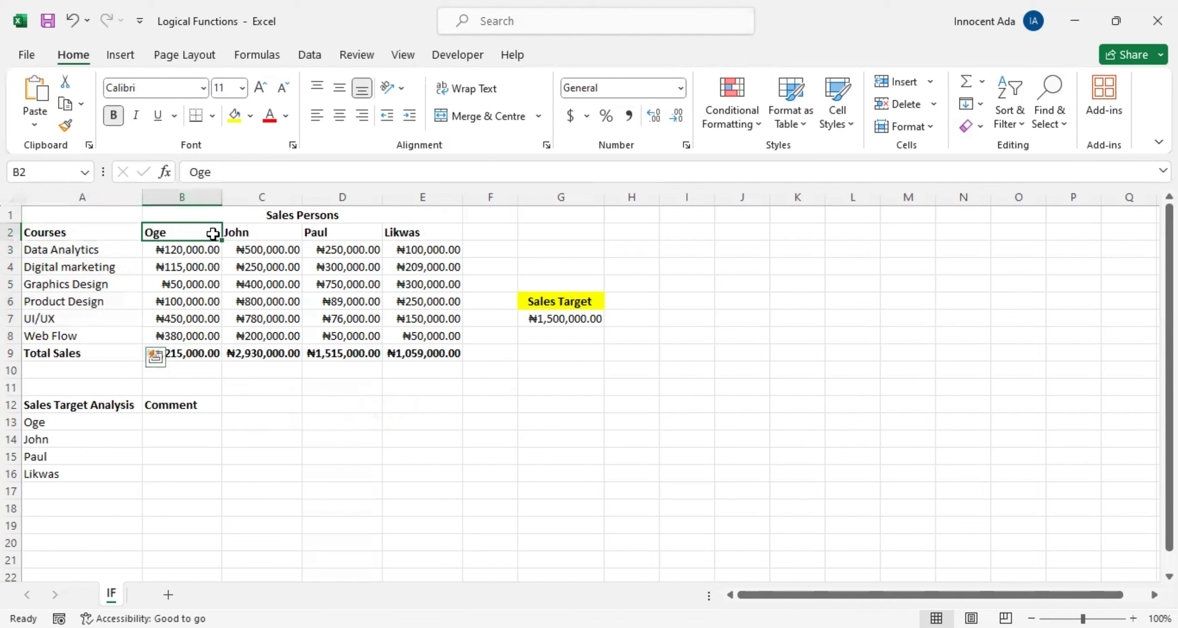
left_click_drag(212, 233, 414, 334)
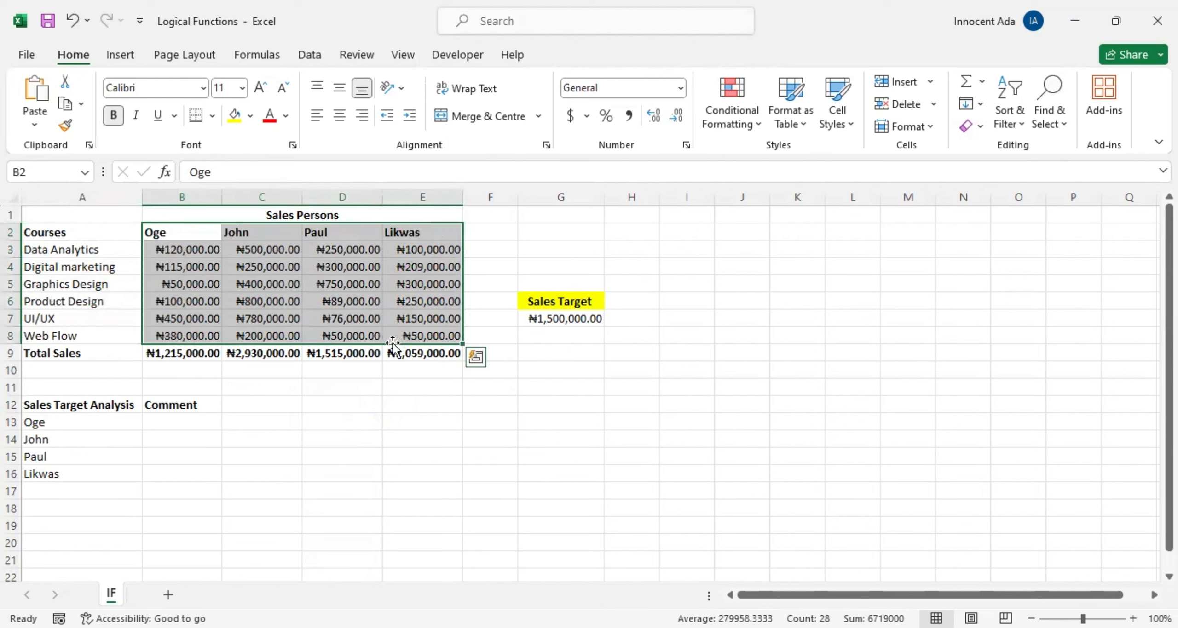
left_click(573, 303)
left_click(573, 330)
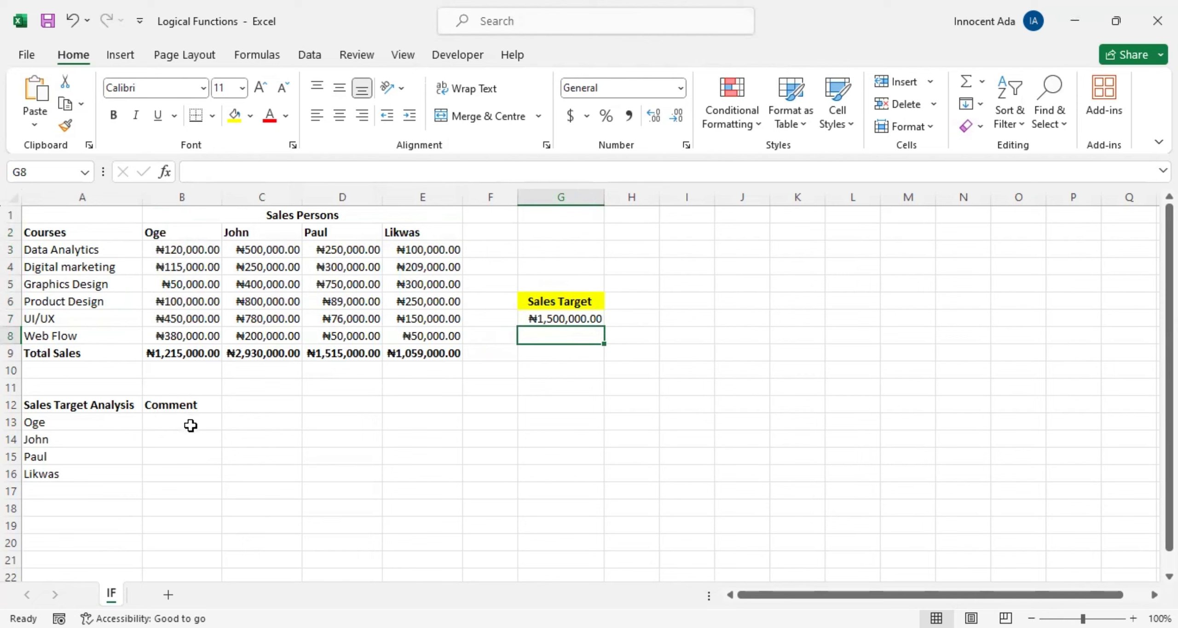
Step: Start an IF formula in comment cell B13 with the logical test B9>=G7
left_click(166, 421)
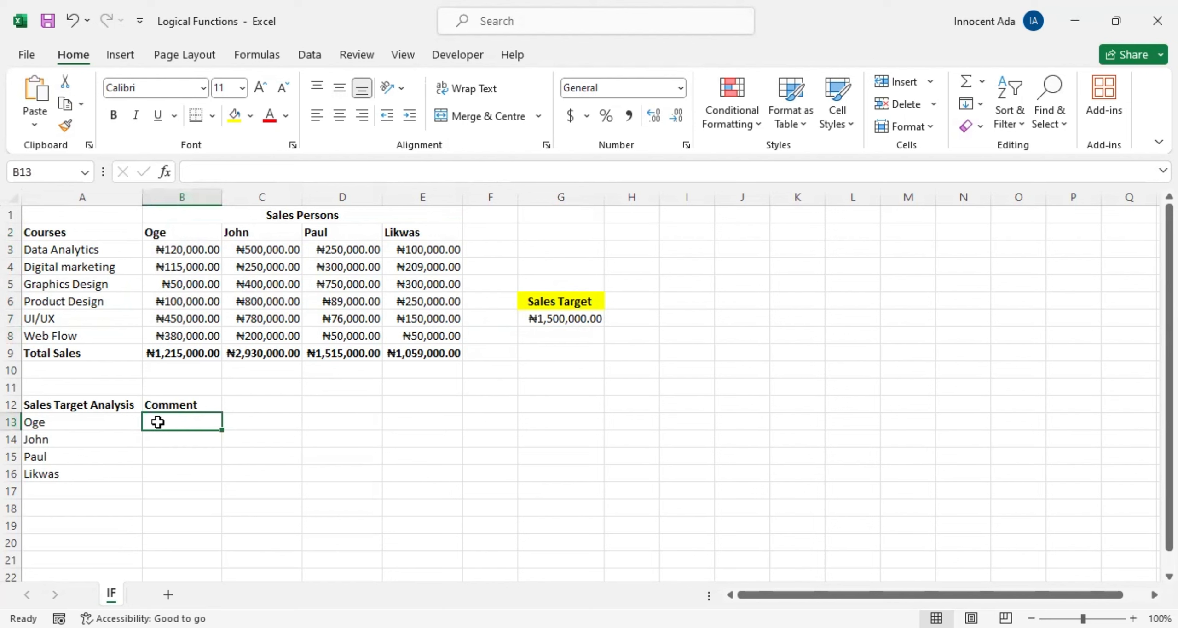
type("=I")
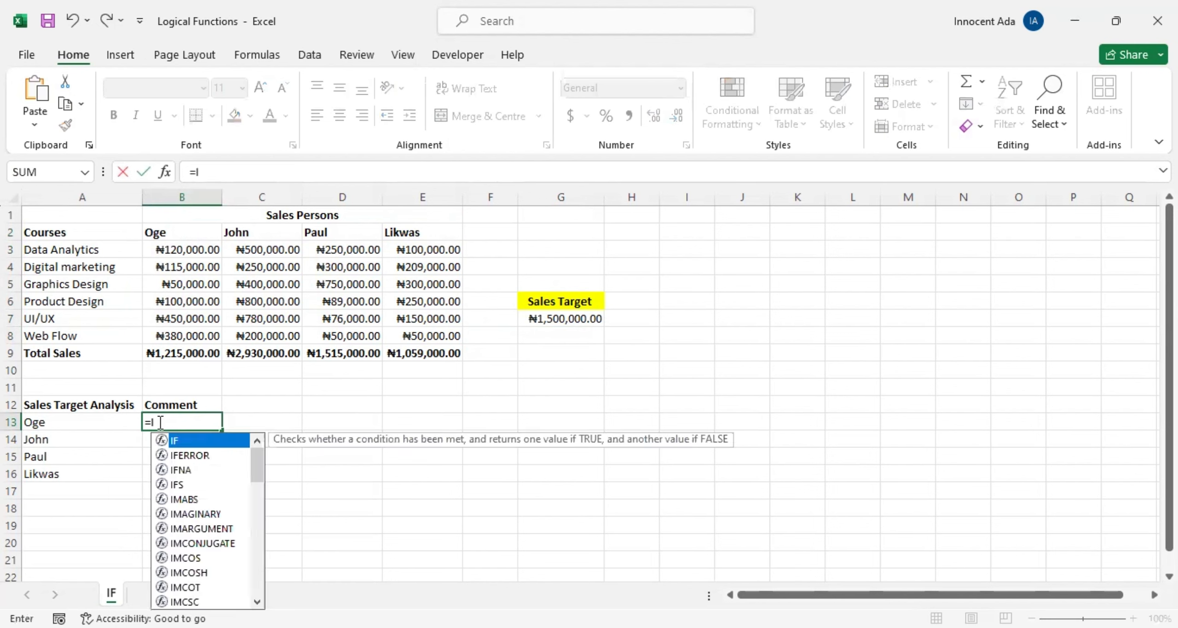
type("F")
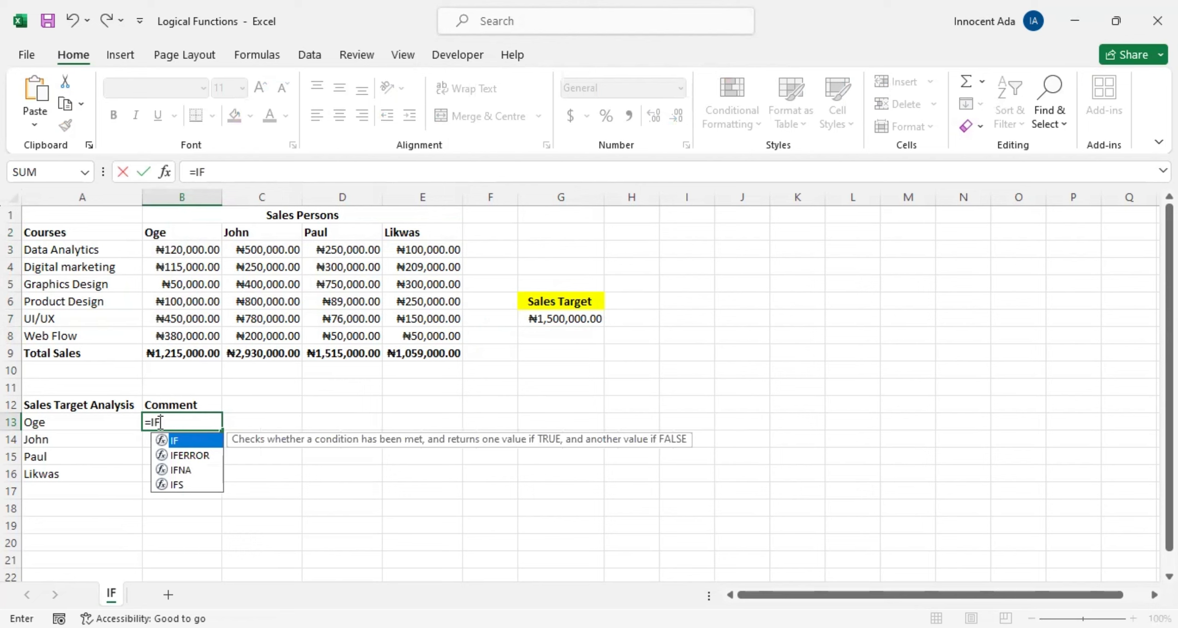
type("(")
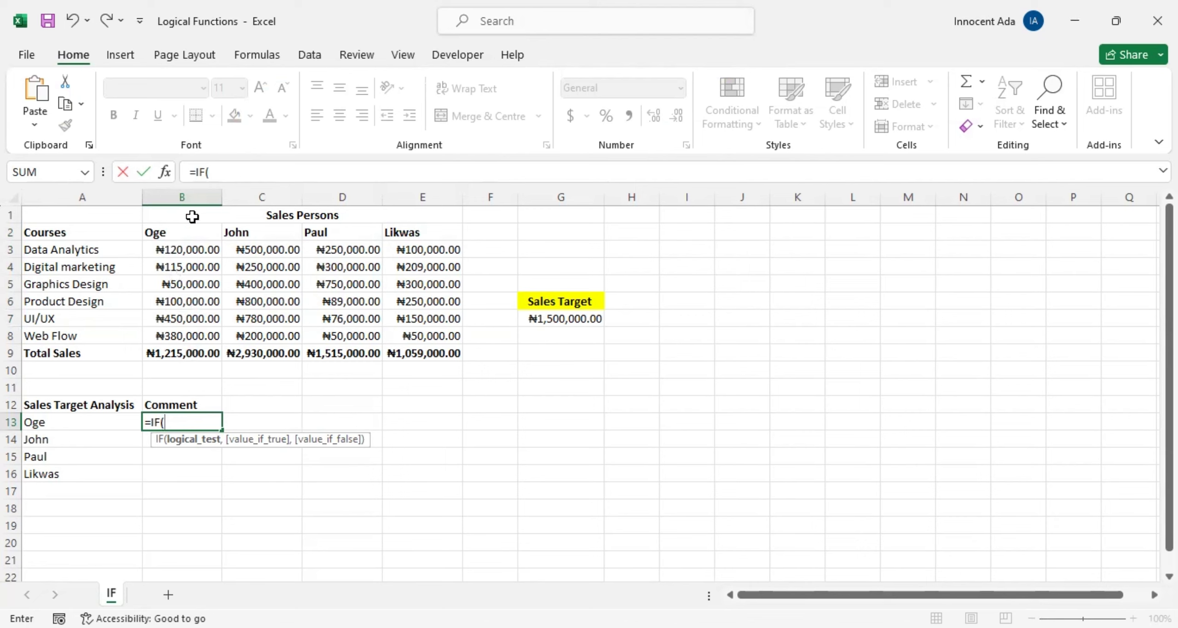
left_click(185, 353)
type(">=")
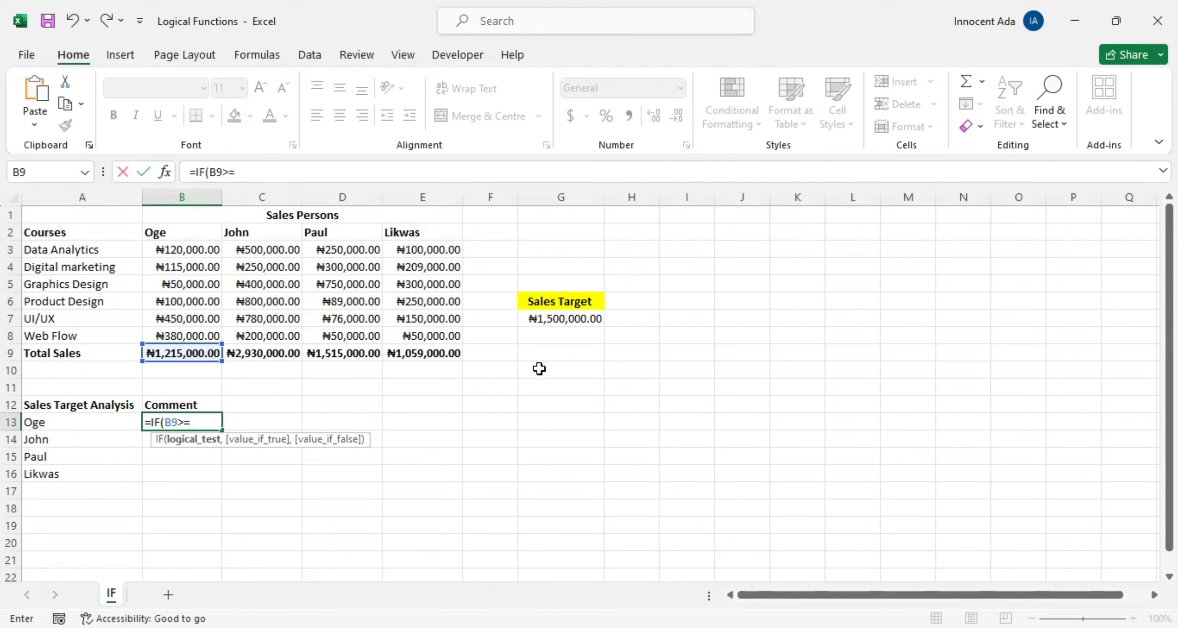
left_click(559, 318)
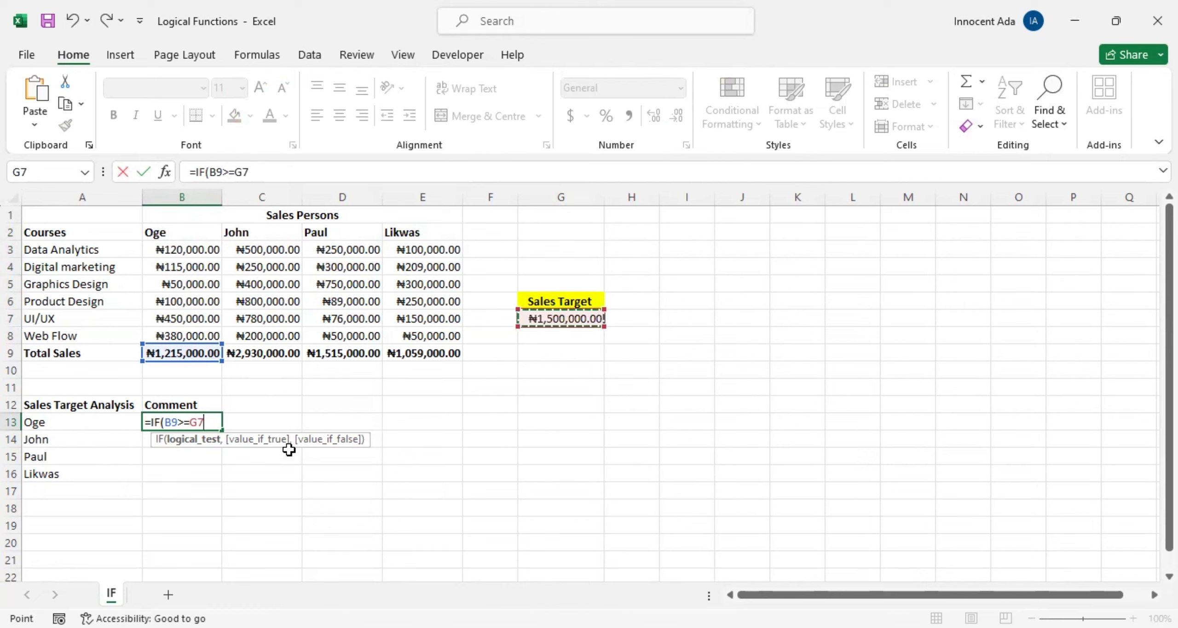
type(",")
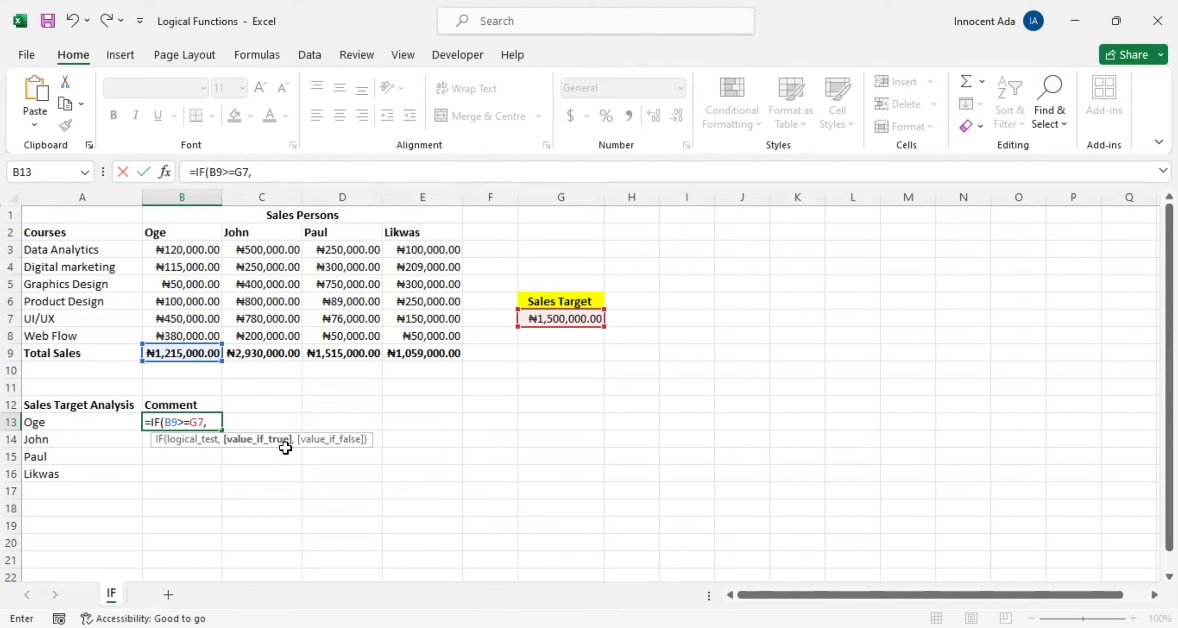
Step: Add "Sales Target Met" as the value if true in the IF formula
type("\"Sales Target ")
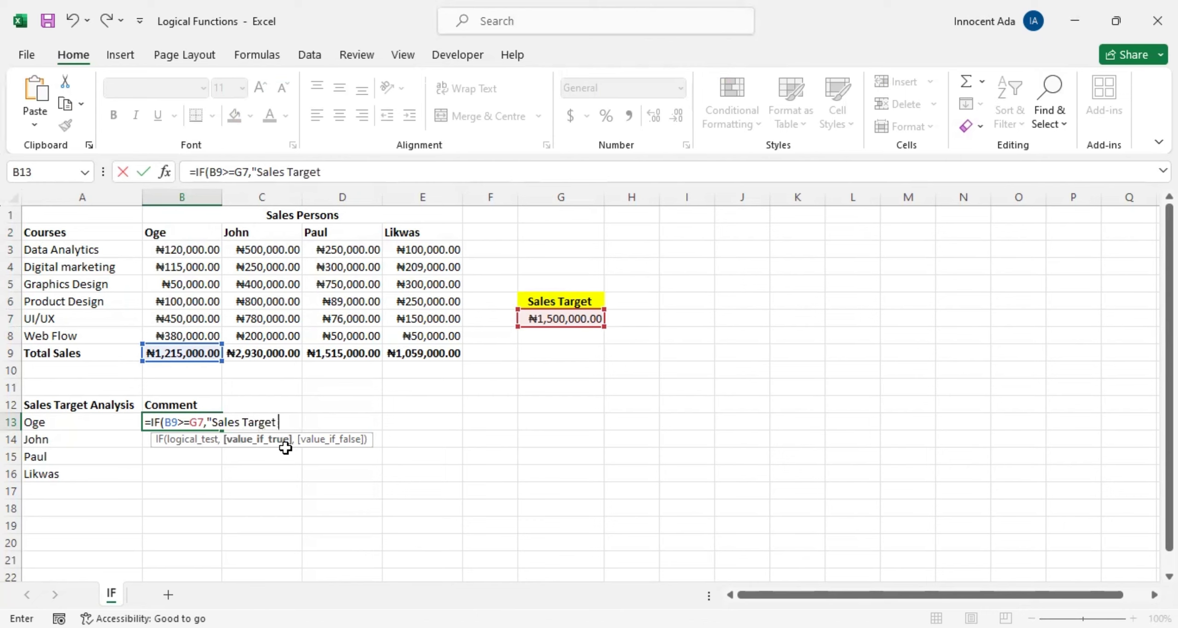
type("Met\",")
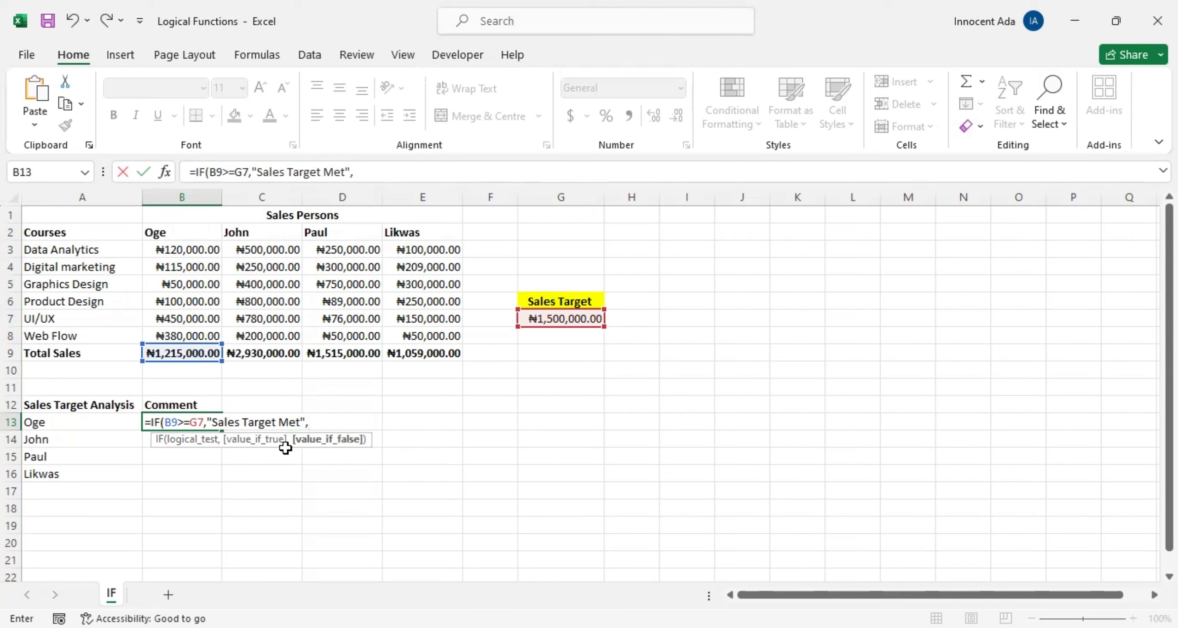
Step: Add "Did not meet sales target" as the value if false, and complete the IF formula in B13
type("\"Did not meet ")
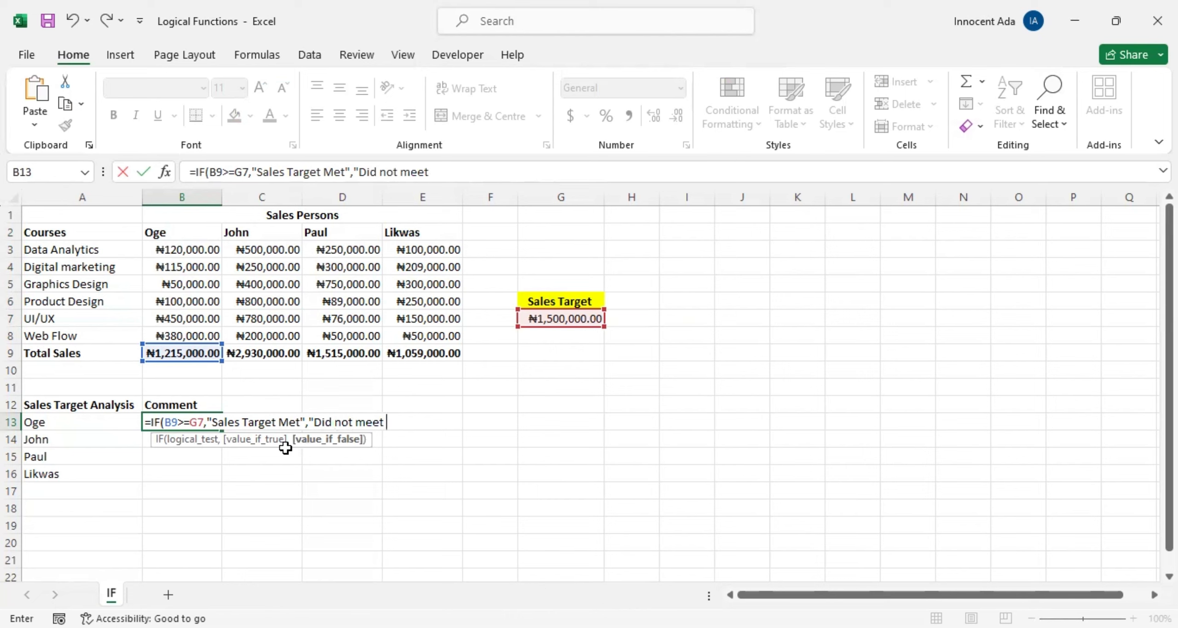
type("sales target")
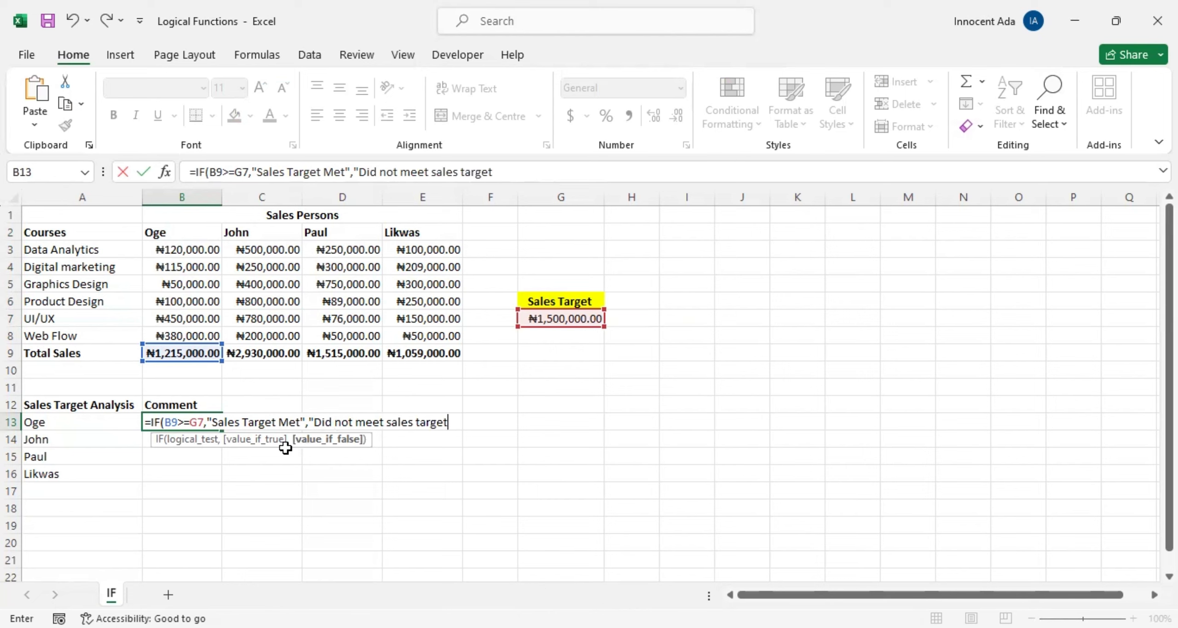
type("\")")
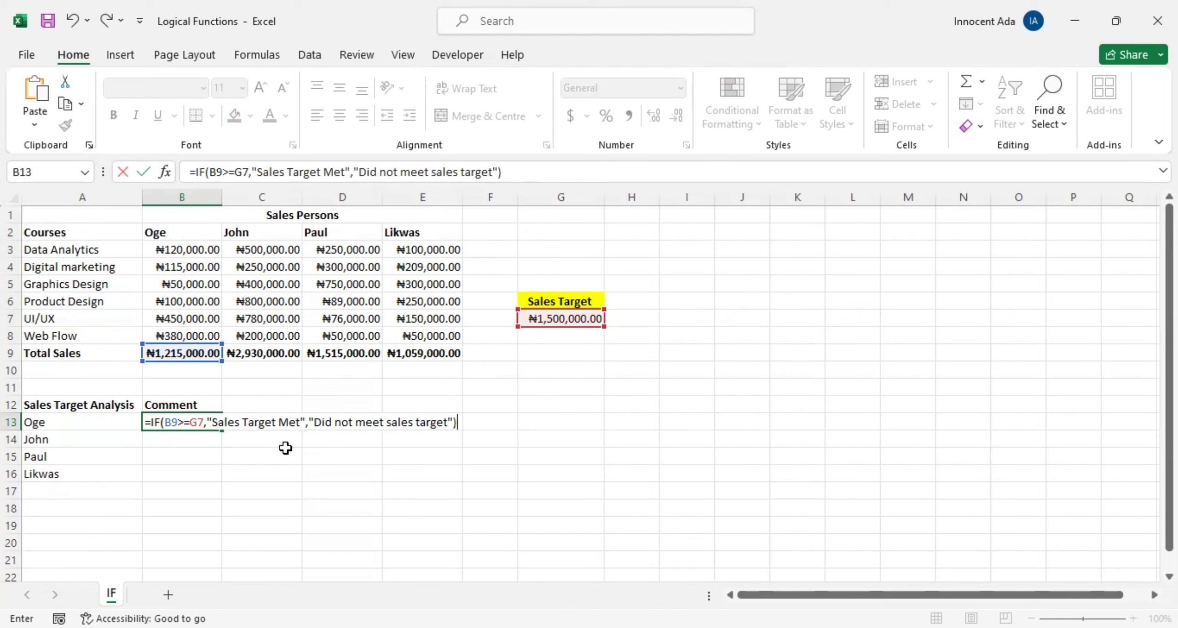
key("Return")
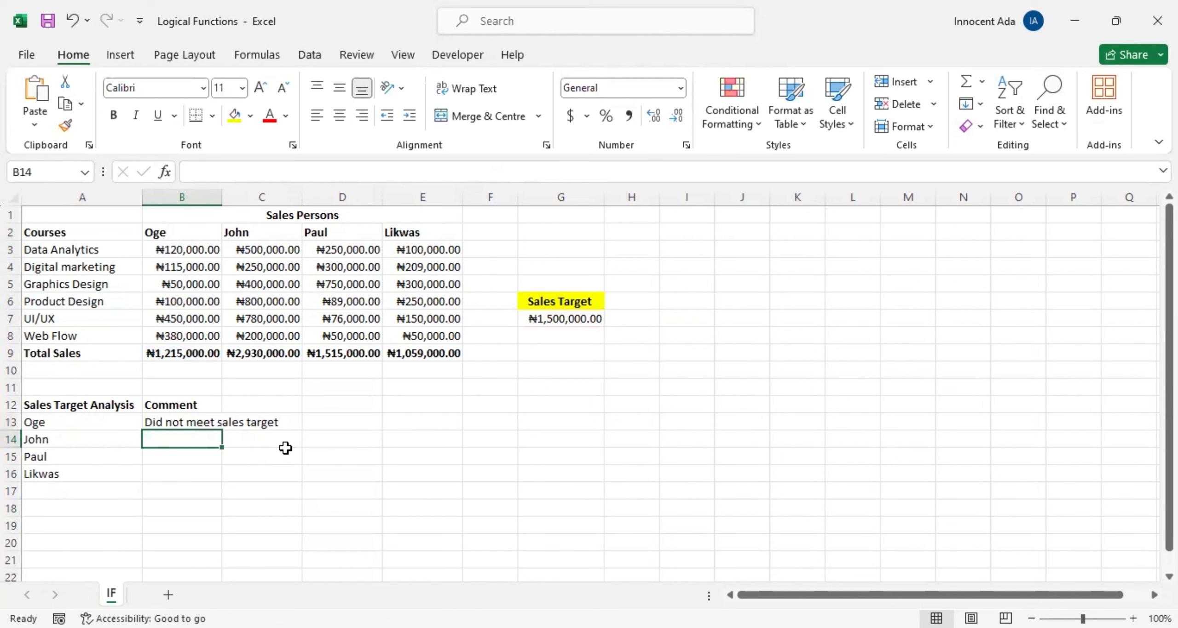
Step: Fit column B's width to its comment text and review the formula in B13
double_click(222, 190)
left_click(251, 421)
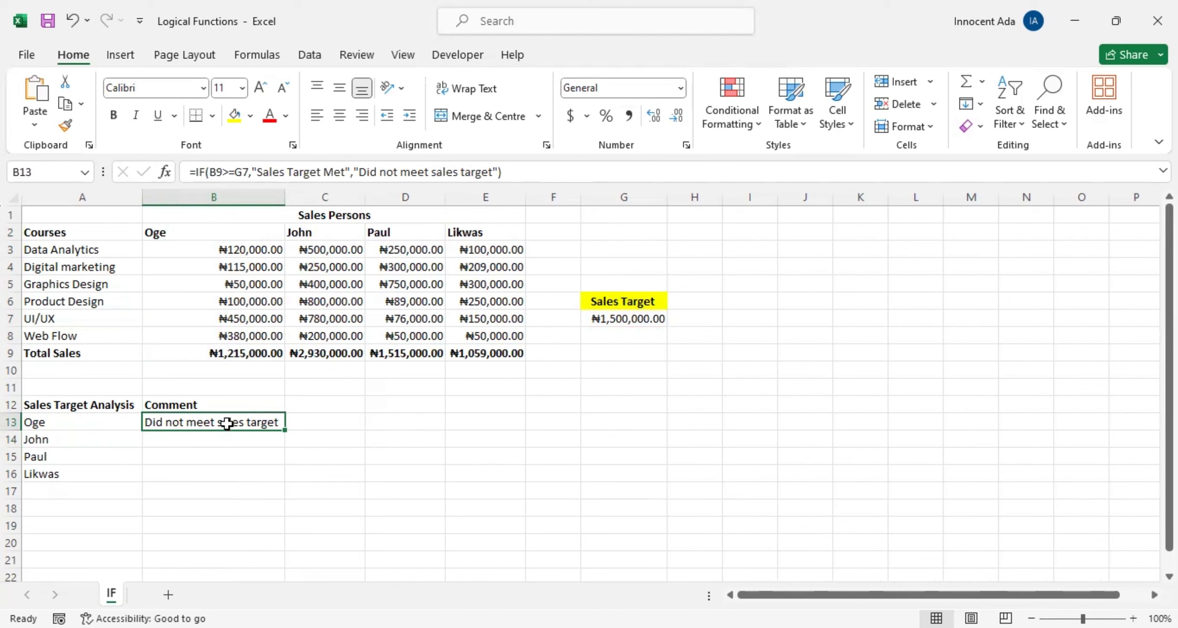
double_click(227, 422)
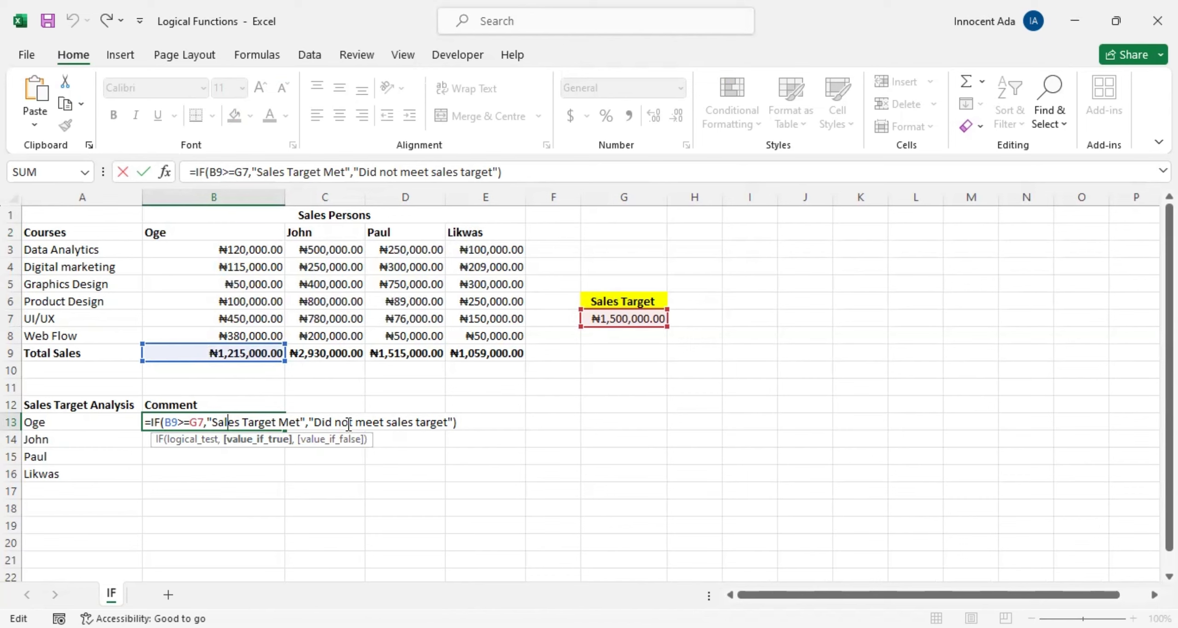
left_click(257, 456)
left_click(206, 436)
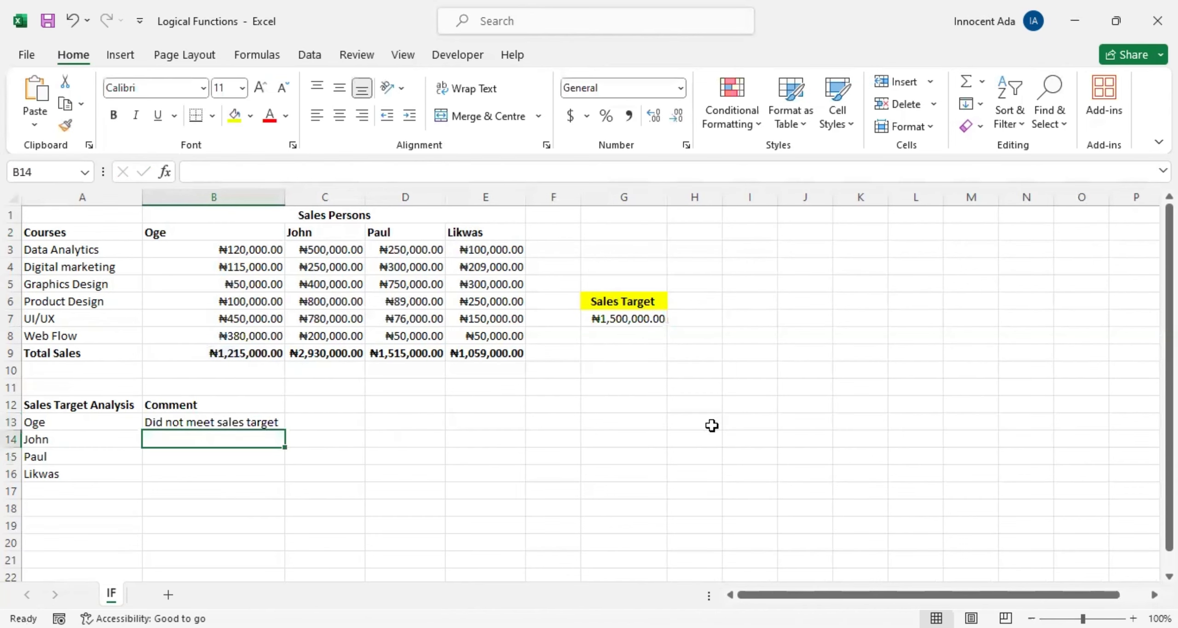
Step: Enter the heading "Target Comment" in cell G9, below the sales target
left_click(639, 359)
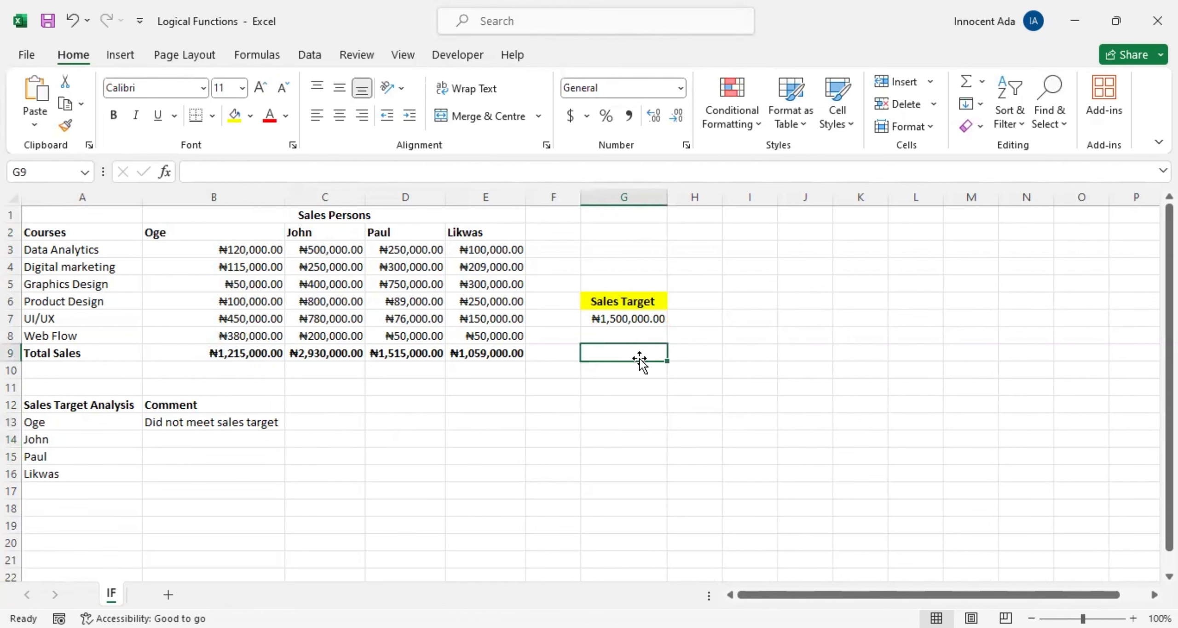
type("Target Comment")
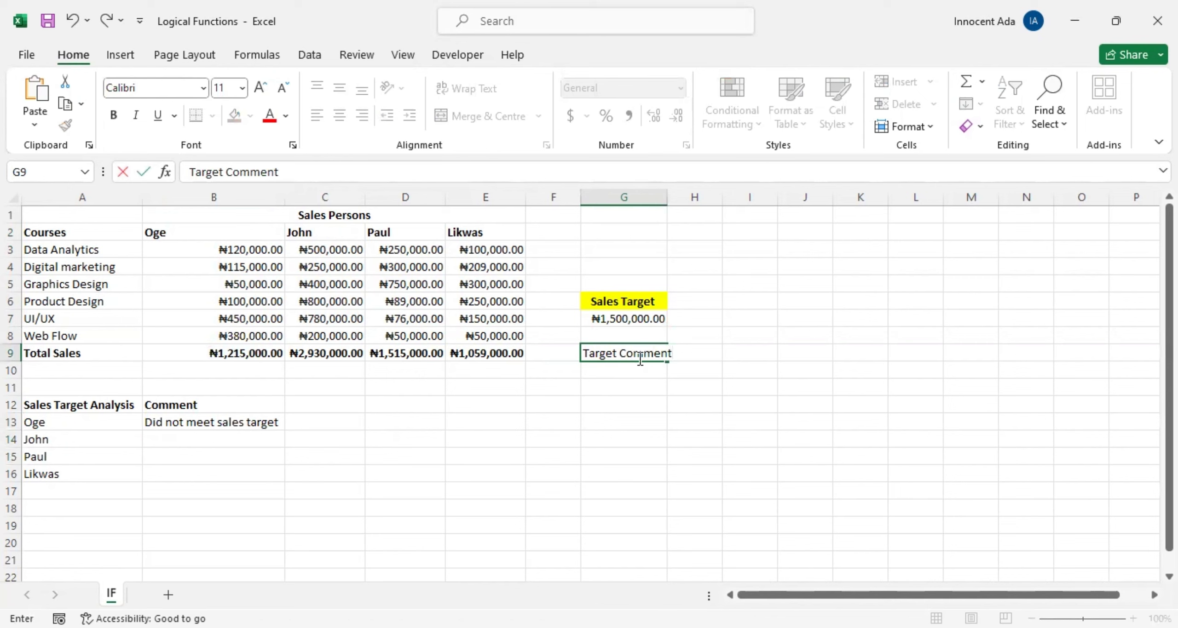
left_click(630, 371)
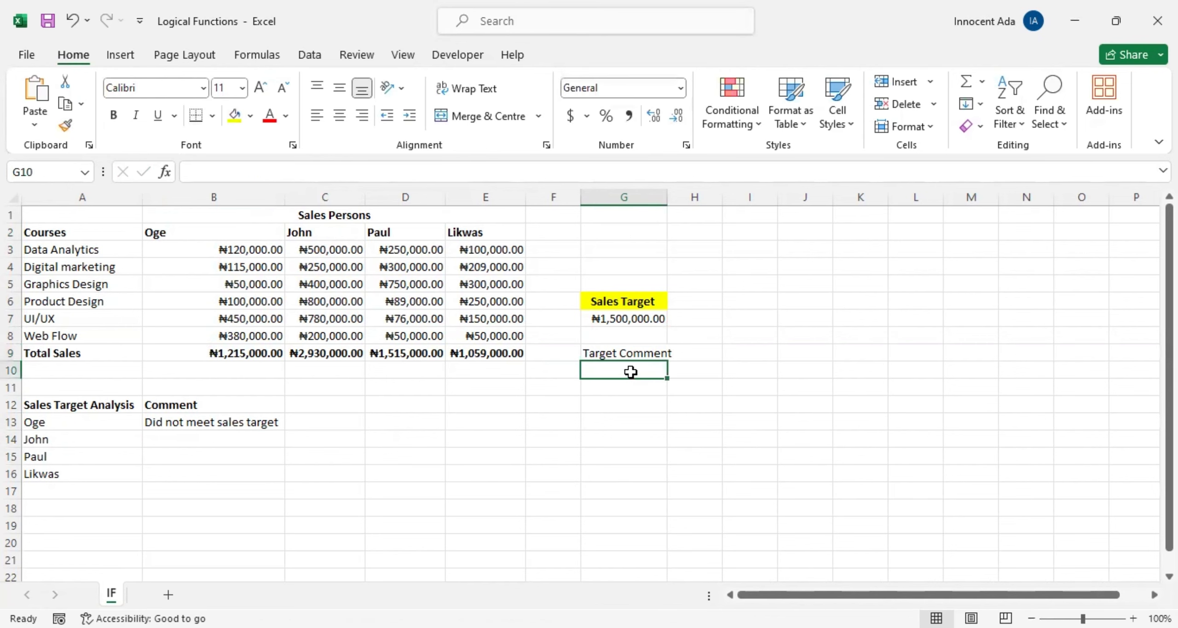
type("Sales")
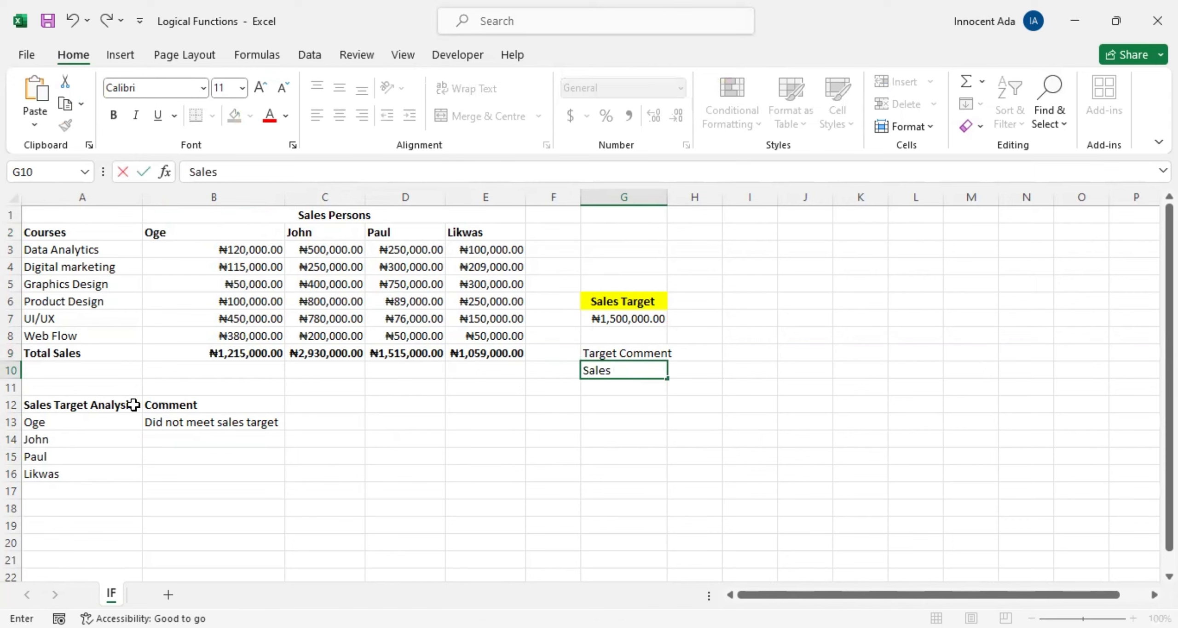
key("BackSpace")
key("BackSpace")
key("BackSpace")
key("BackSpace")
key("BackSpace")
key("BackSpace")
left_click(237, 419)
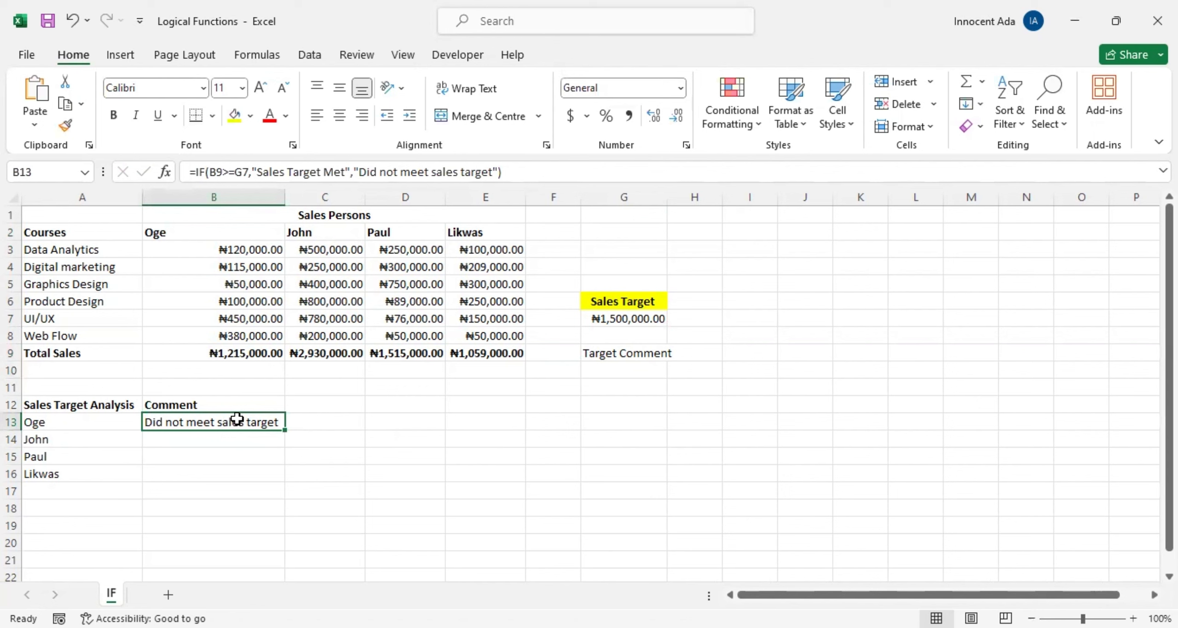
double_click(237, 420)
left_click(652, 402)
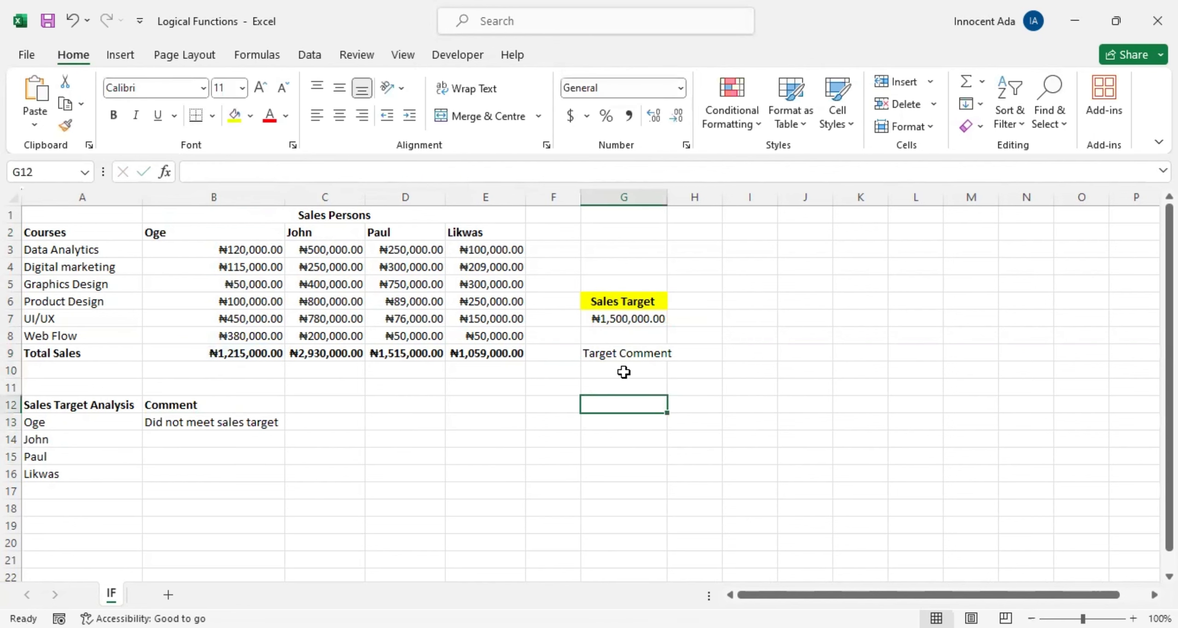
Step: Enter "Sales Target Met" in G10 and "Did not meet sales target" in G11 under the Target Comment heading
left_click(624, 372)
type("Sales T")
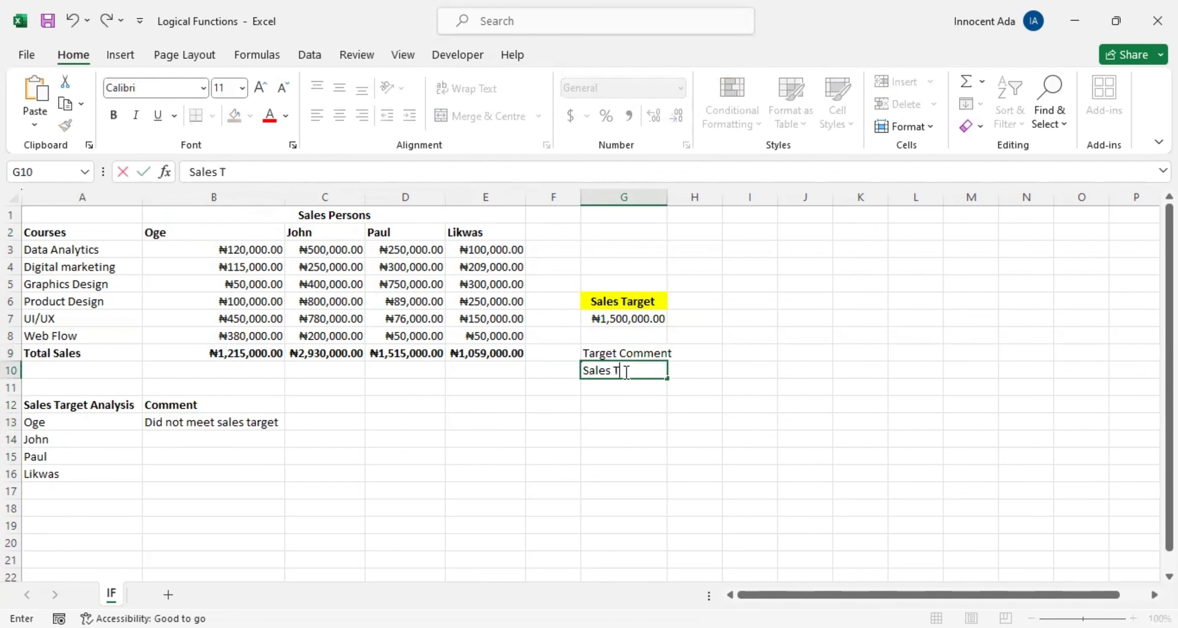
type("arget Met")
left_click(639, 390)
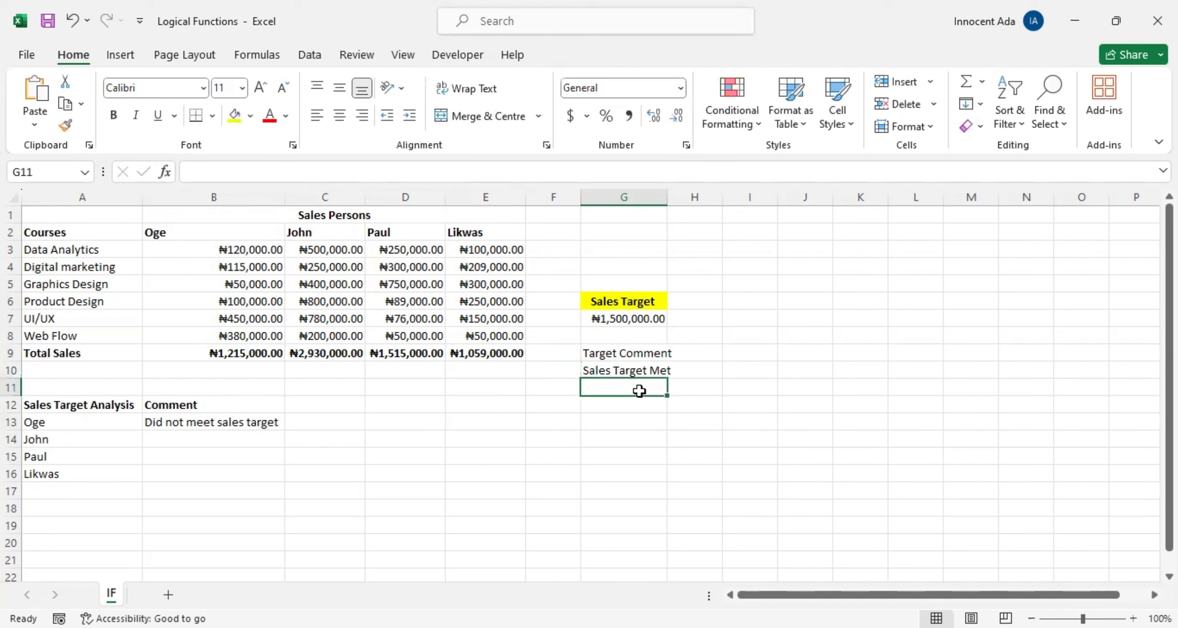
type("Did not")
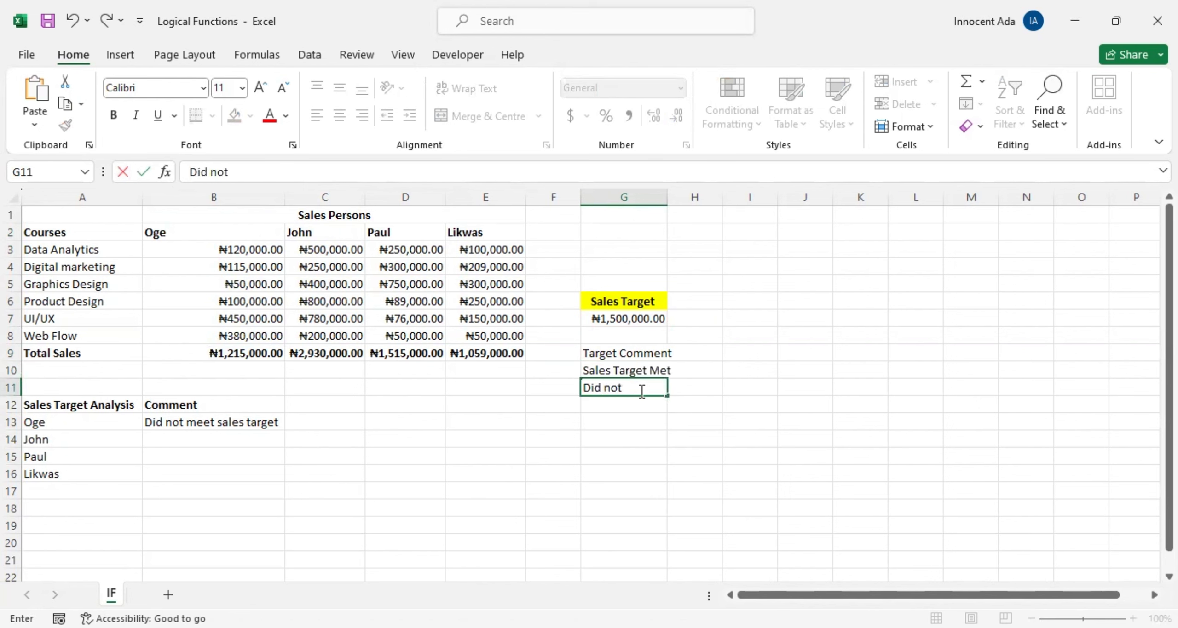
type(" meet sales target")
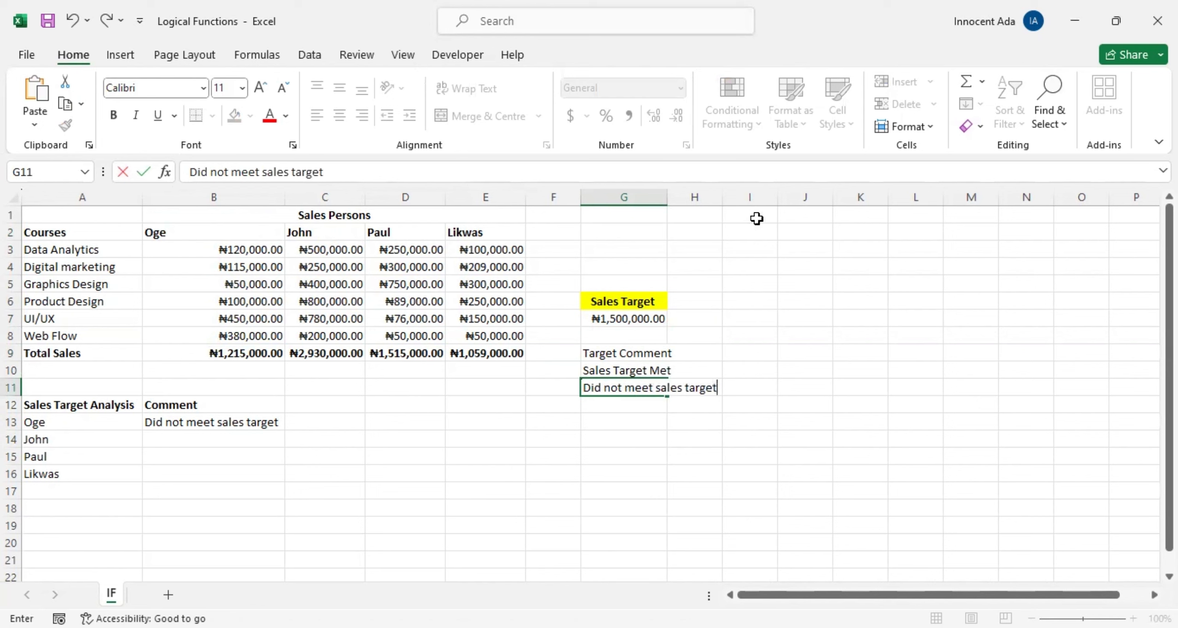
Step: Fit column G's width to its text and make the Target Comment heading in G9 bold
double_click(668, 198)
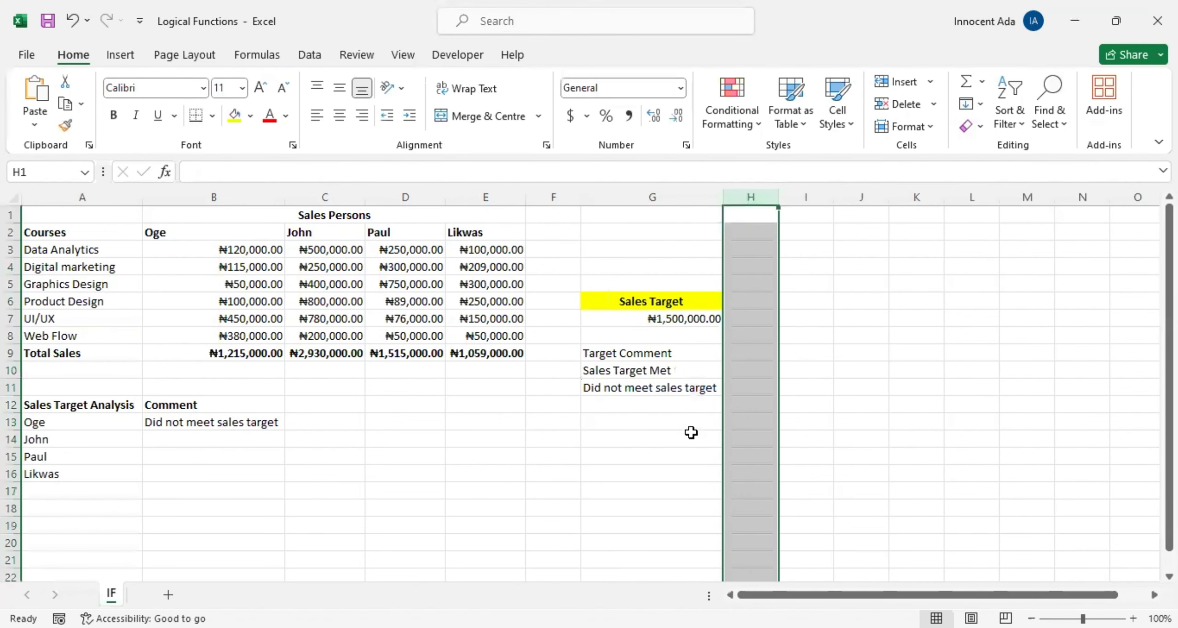
left_click_drag(655, 353, 661, 360)
double_click(654, 346)
left_click(648, 362)
left_click(656, 357)
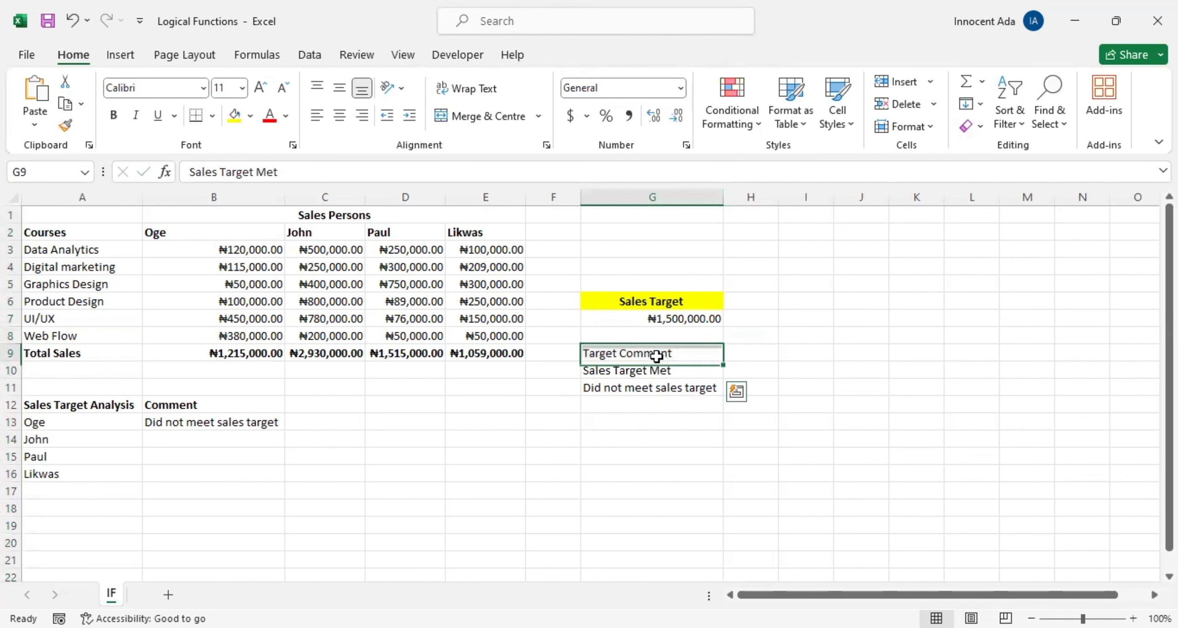
key("ctrl+b")
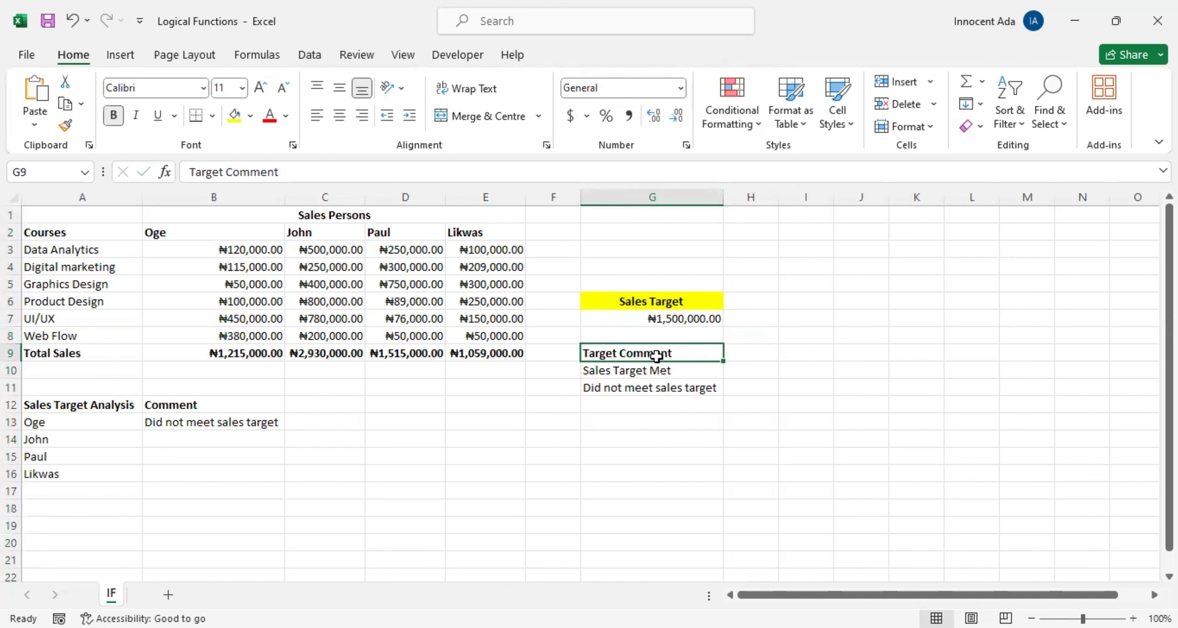
Step: Enter the formula =IF(C9>=G7,G10,G11) in B14 to comment on the second salesperson's total sales using the Target Comment cells
left_click(243, 442)
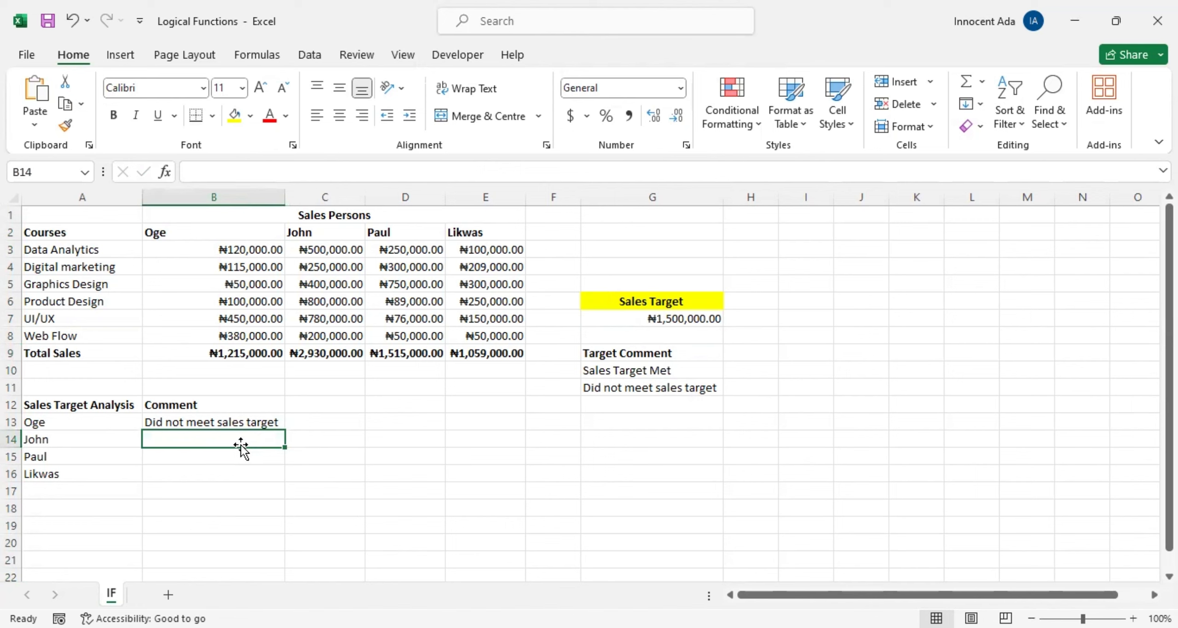
type("=")
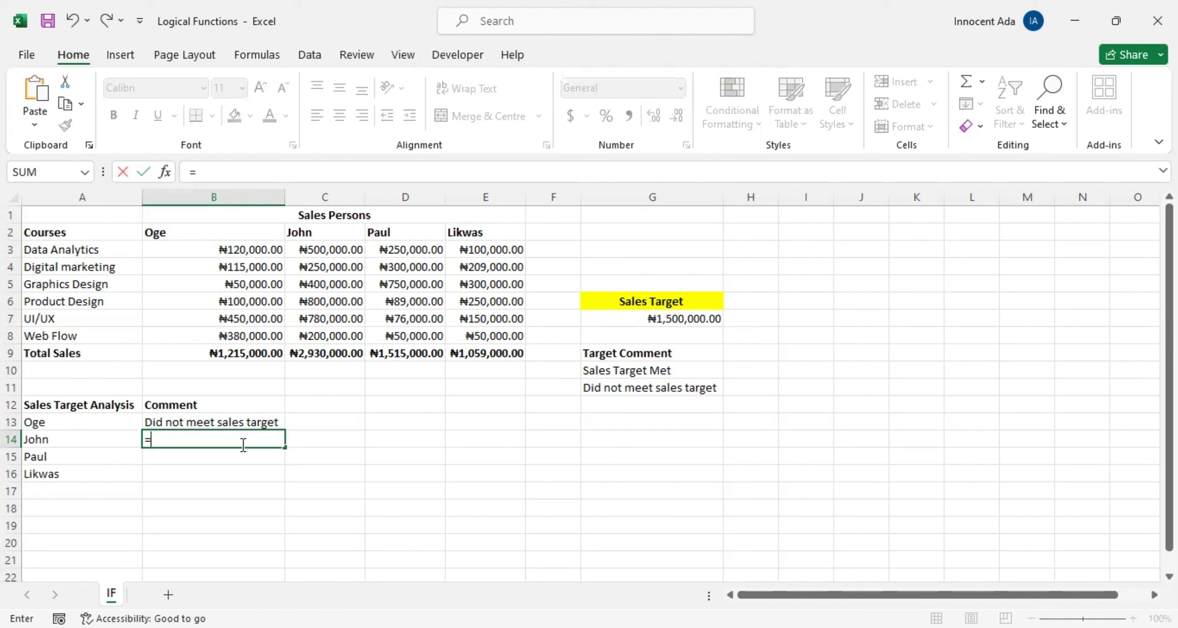
type("if")
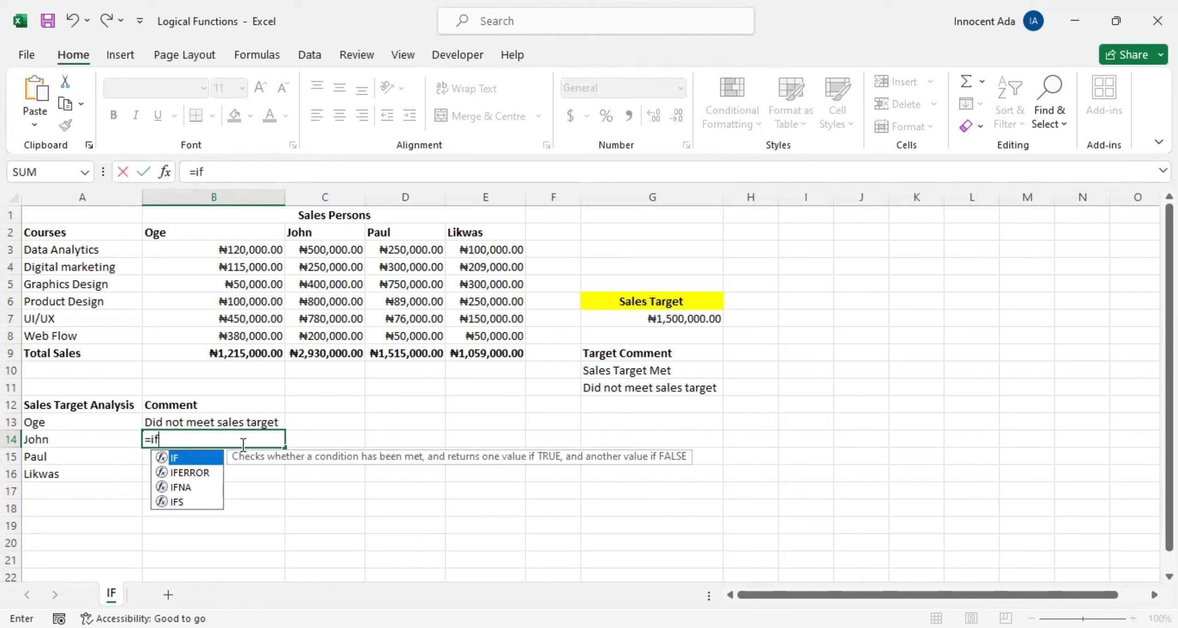
type("(")
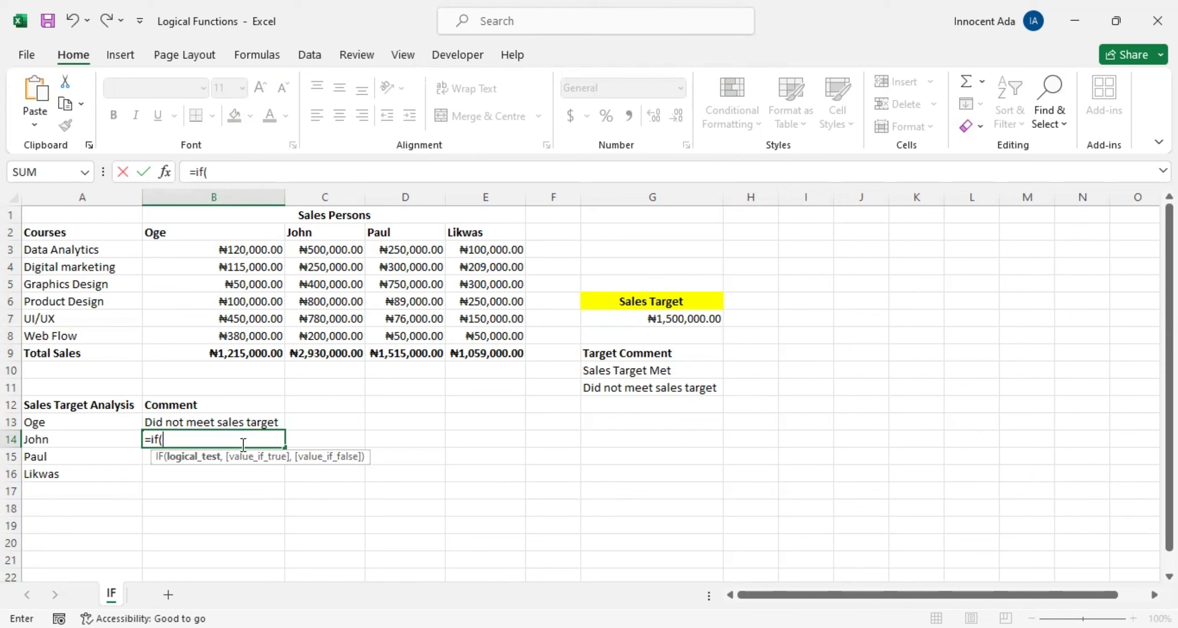
left_click(330, 353)
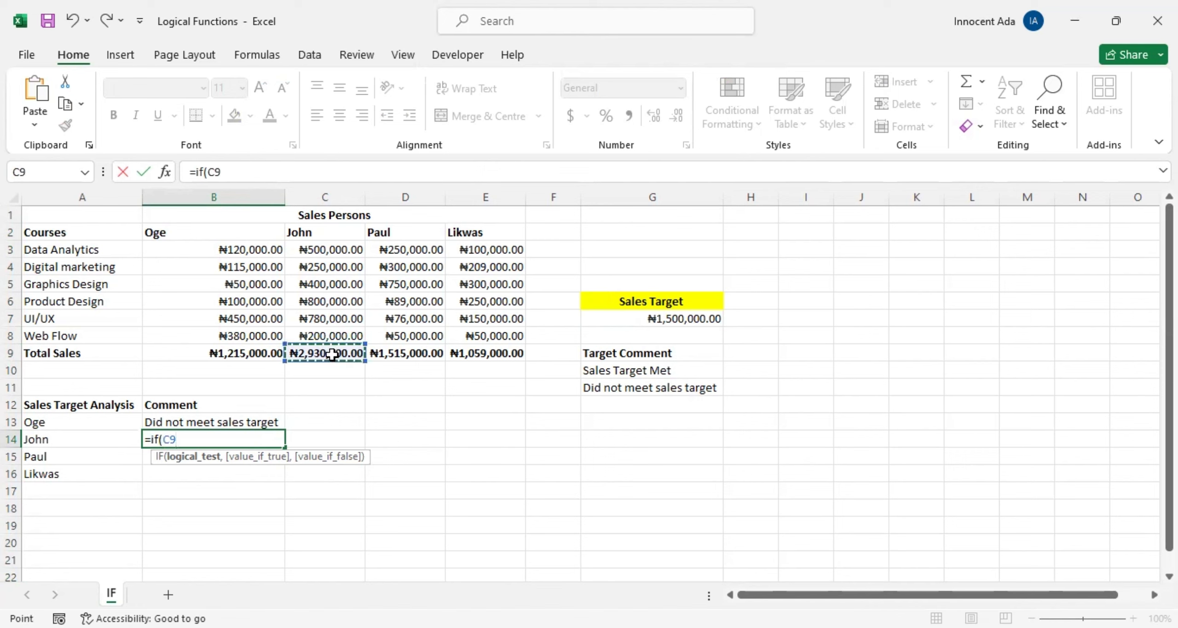
type(">=")
left_click(684, 320)
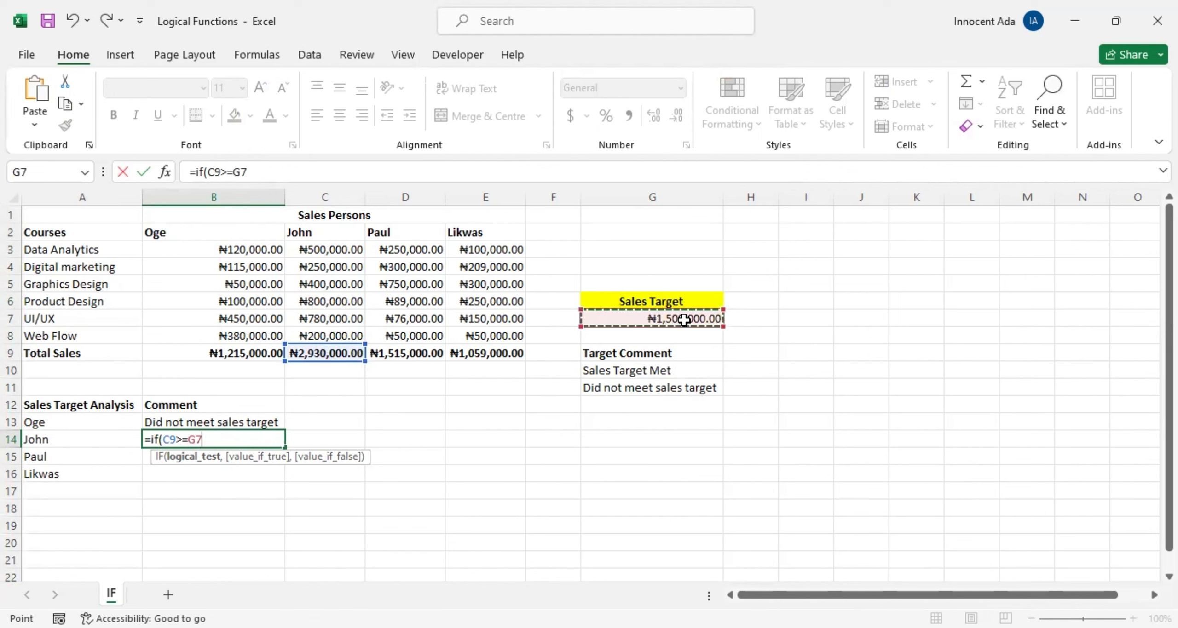
type(",")
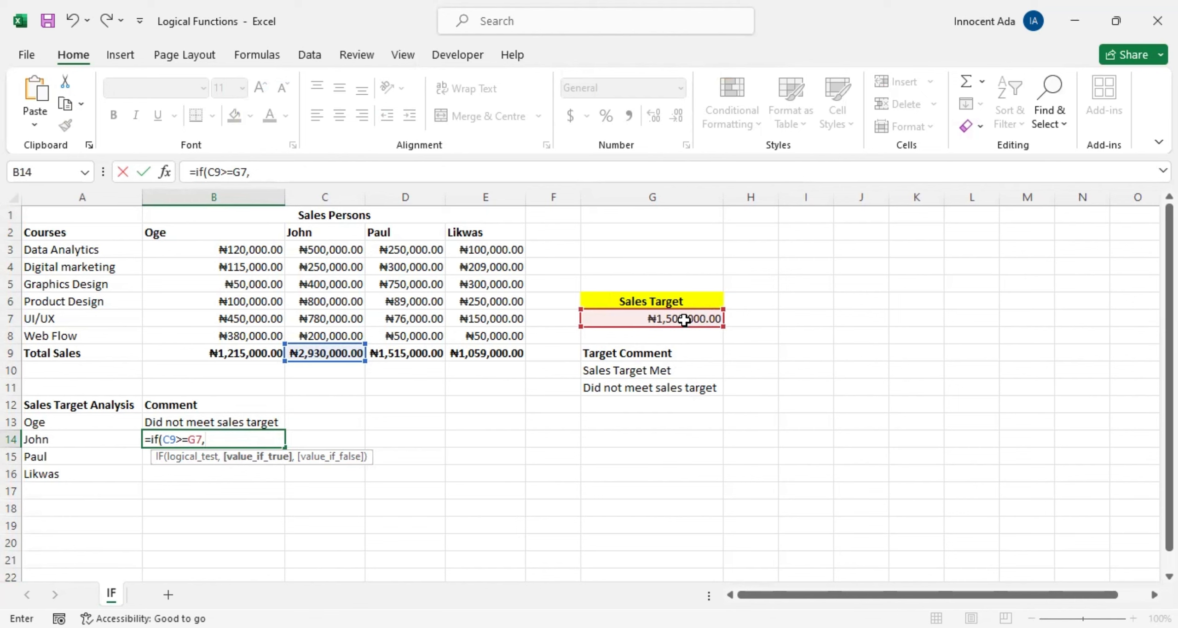
left_click(634, 372)
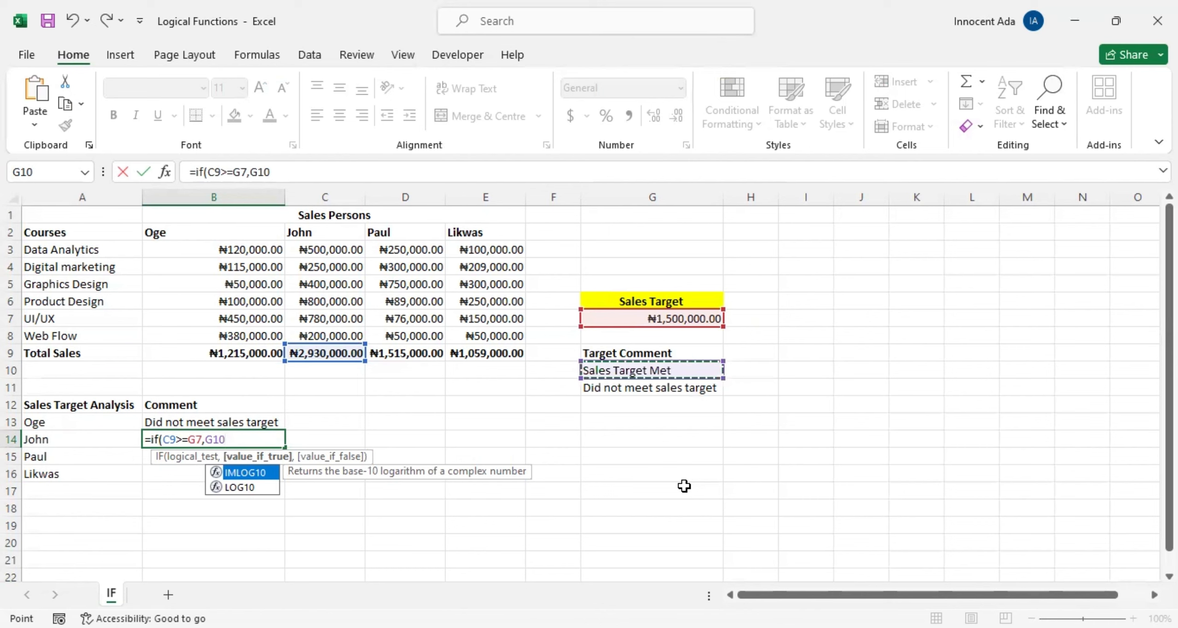
type(",")
left_click(671, 388)
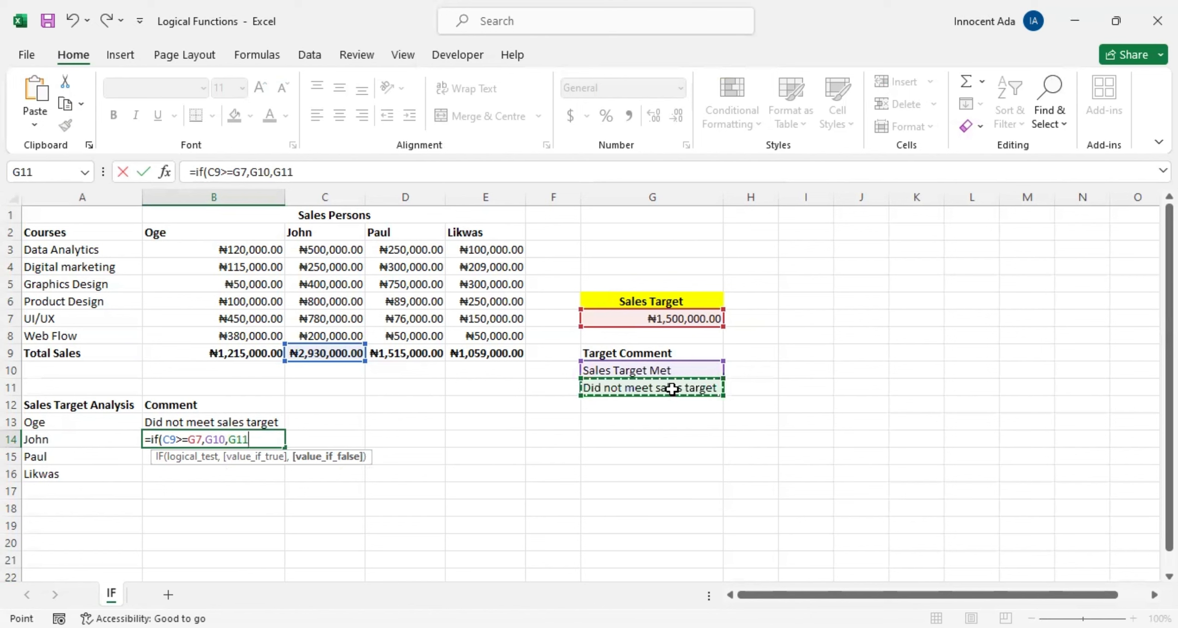
type(")")
key("Return")
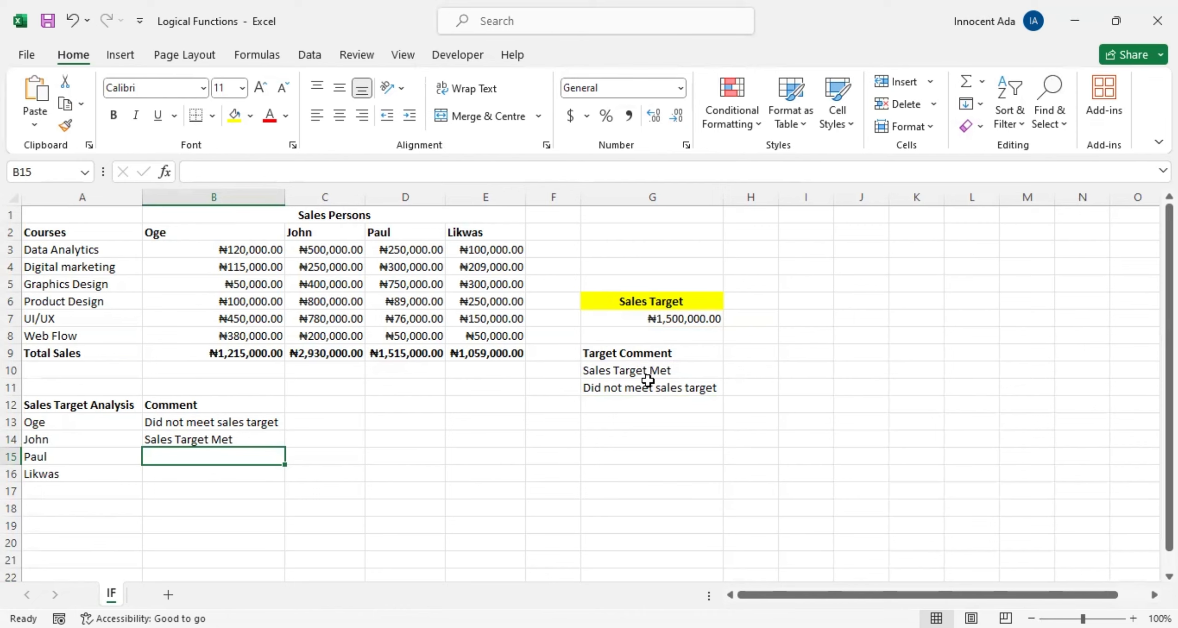
Step: Review the IF formulas in B13 and B14 to compare typed comment text with cell references
left_click(221, 419)
double_click(221, 418)
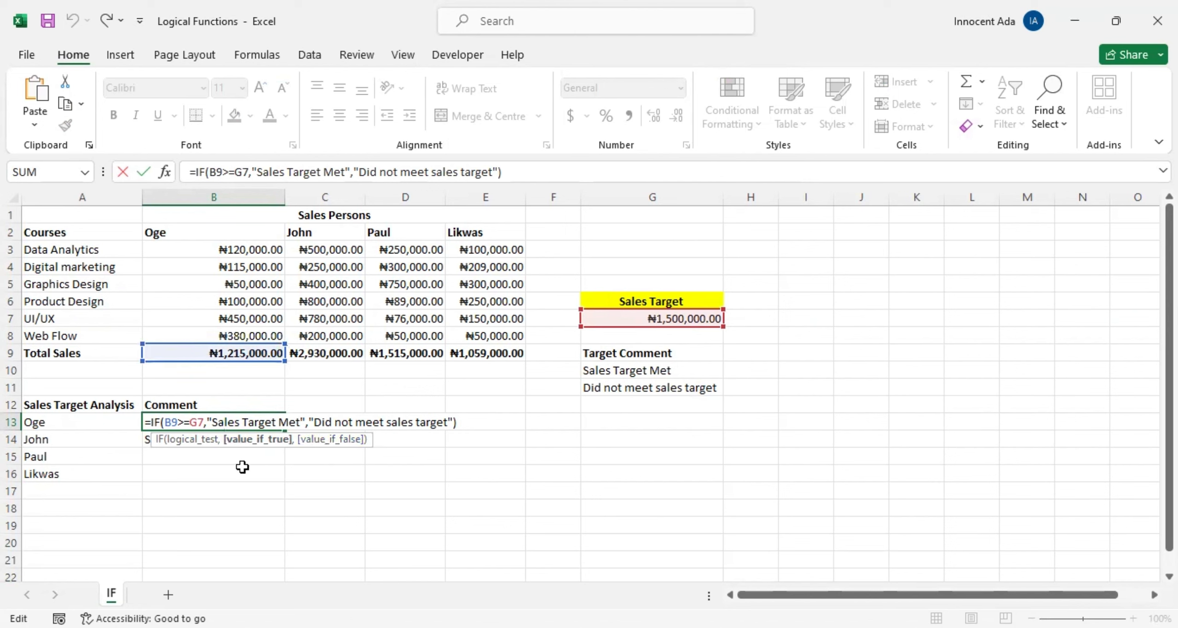
key("Return")
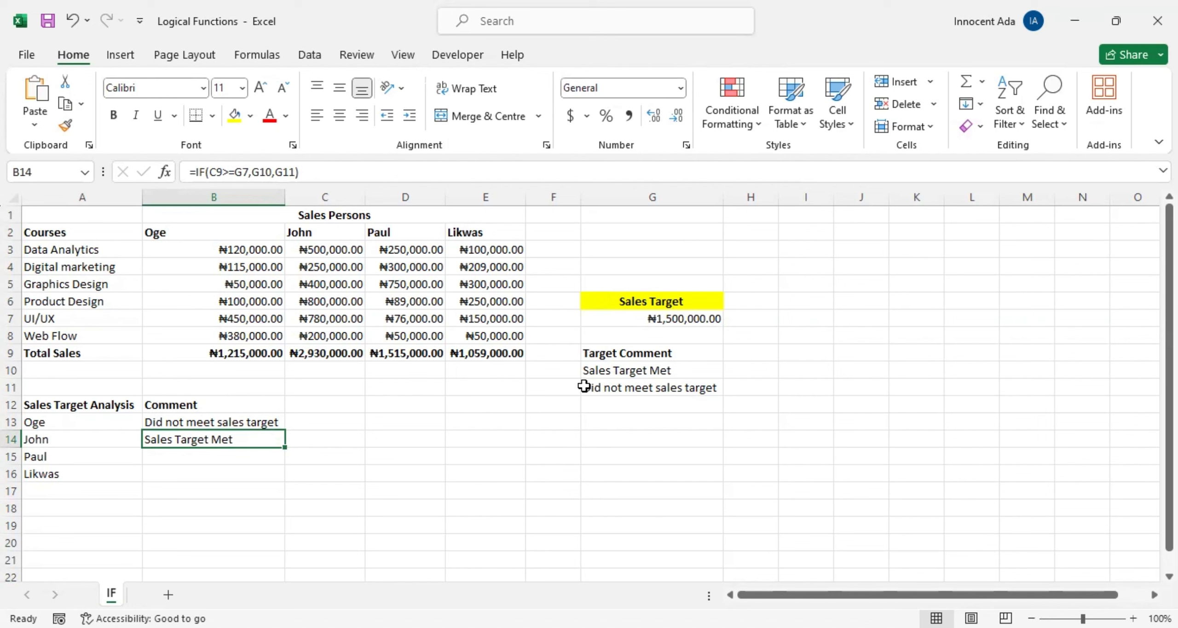
double_click(217, 443)
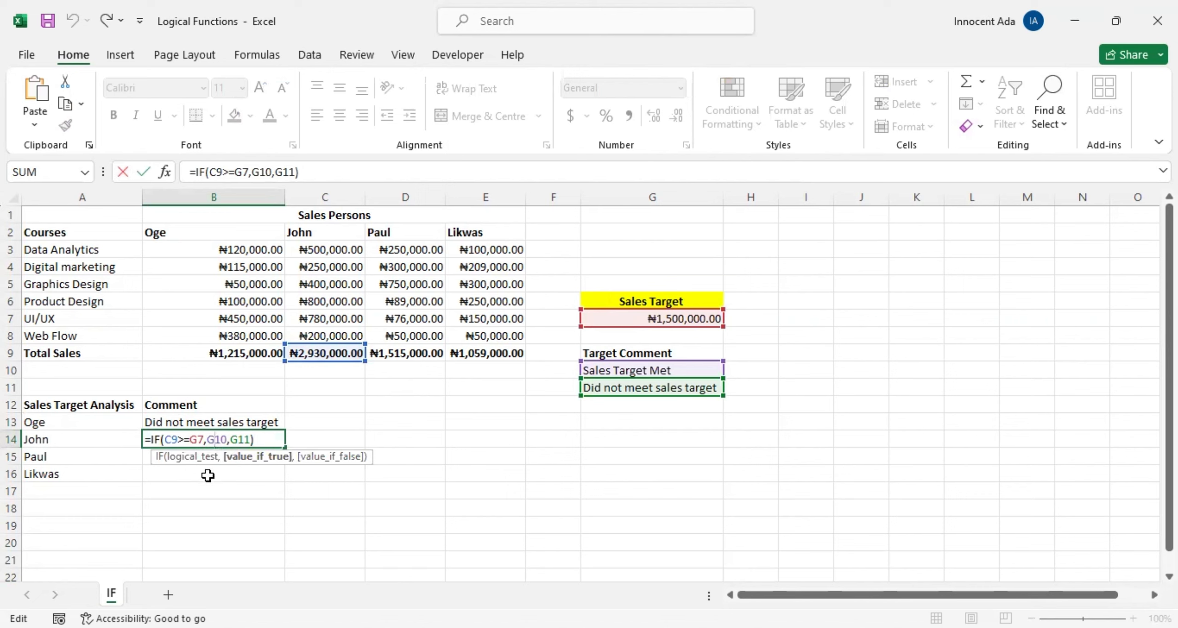
key("Return")
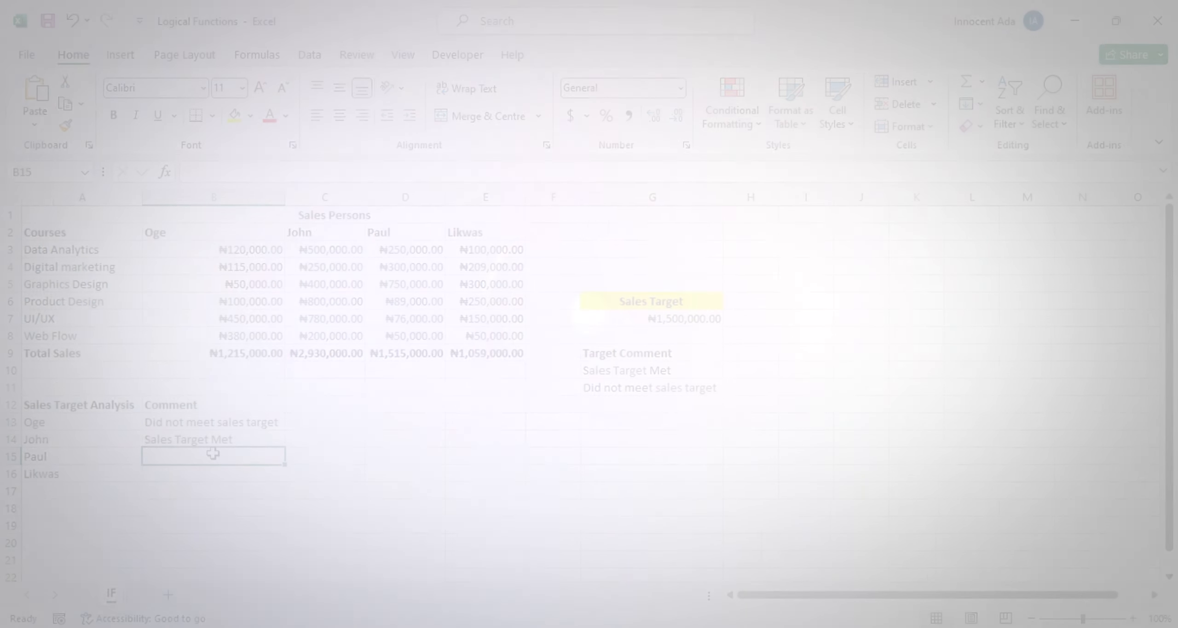